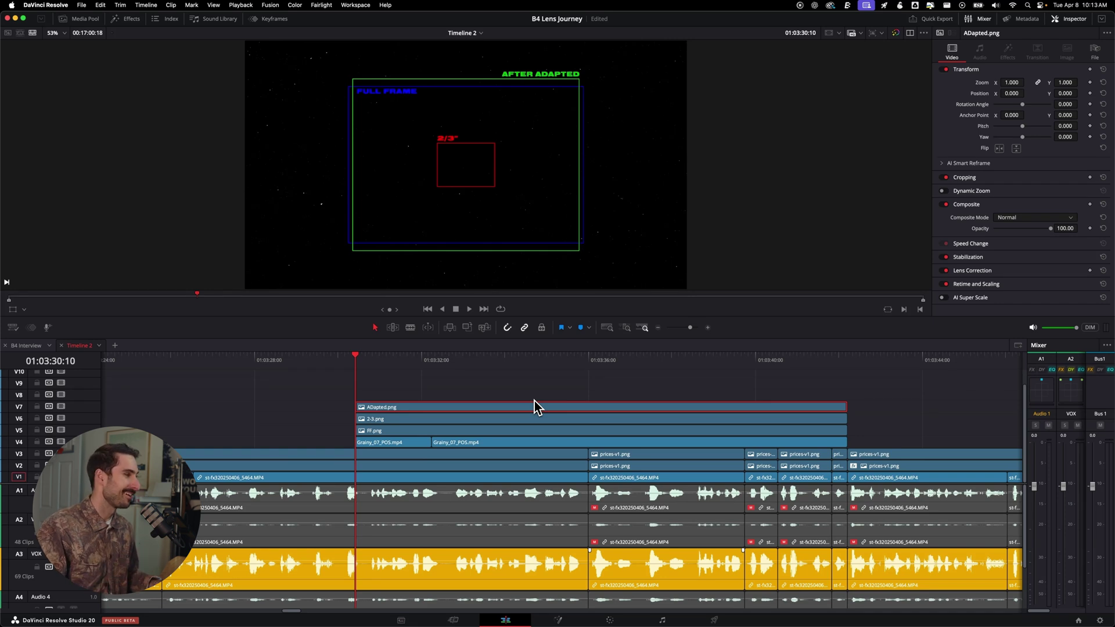
Toggle the ADapted.png clip at the sensor-size graphic to compare, undoing the last edit.
left_click_drag(317, 357, 289, 372)
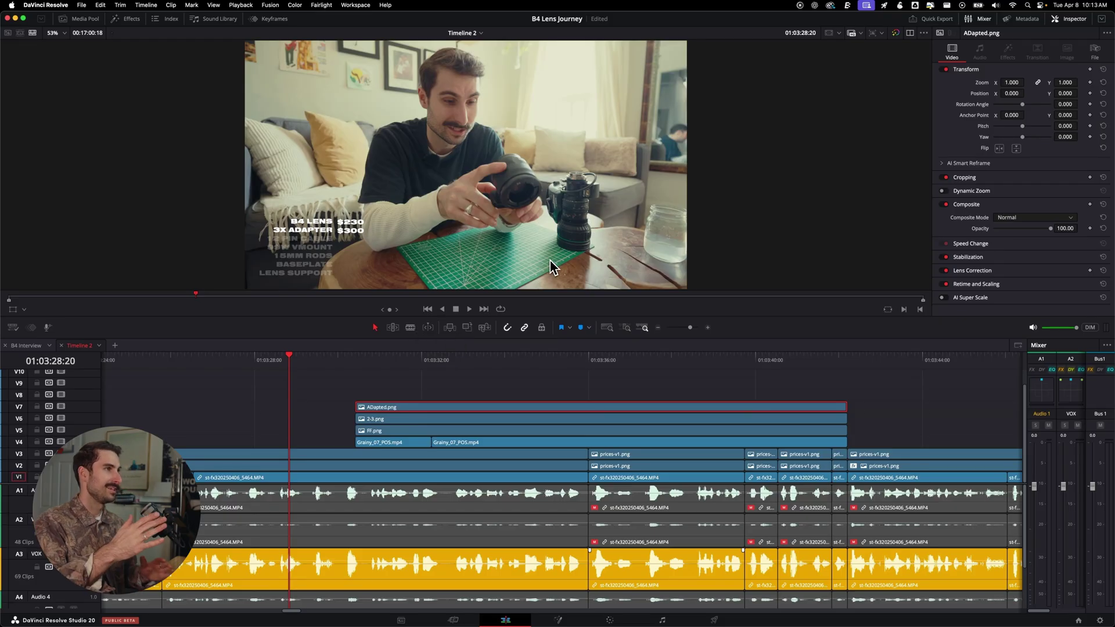
left_click(410, 361)
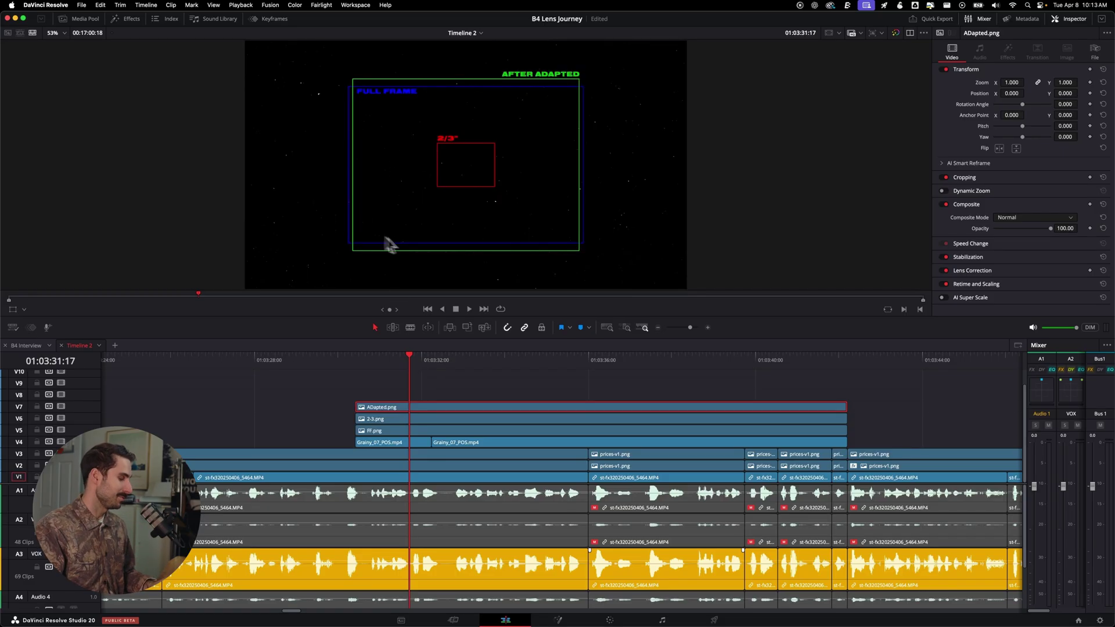
key("d")
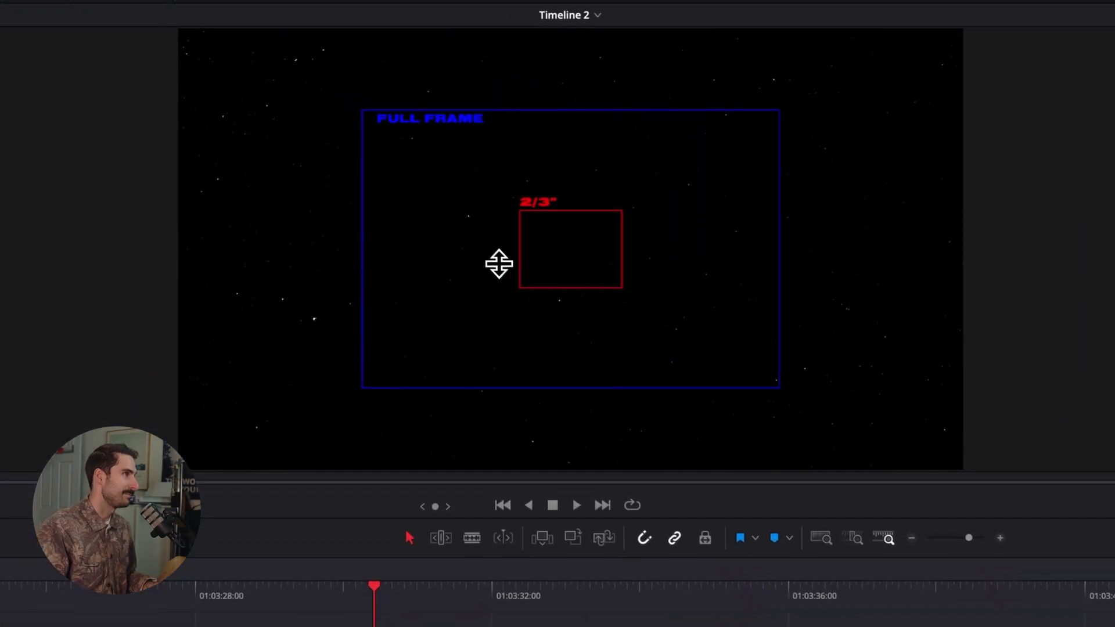
key("d")
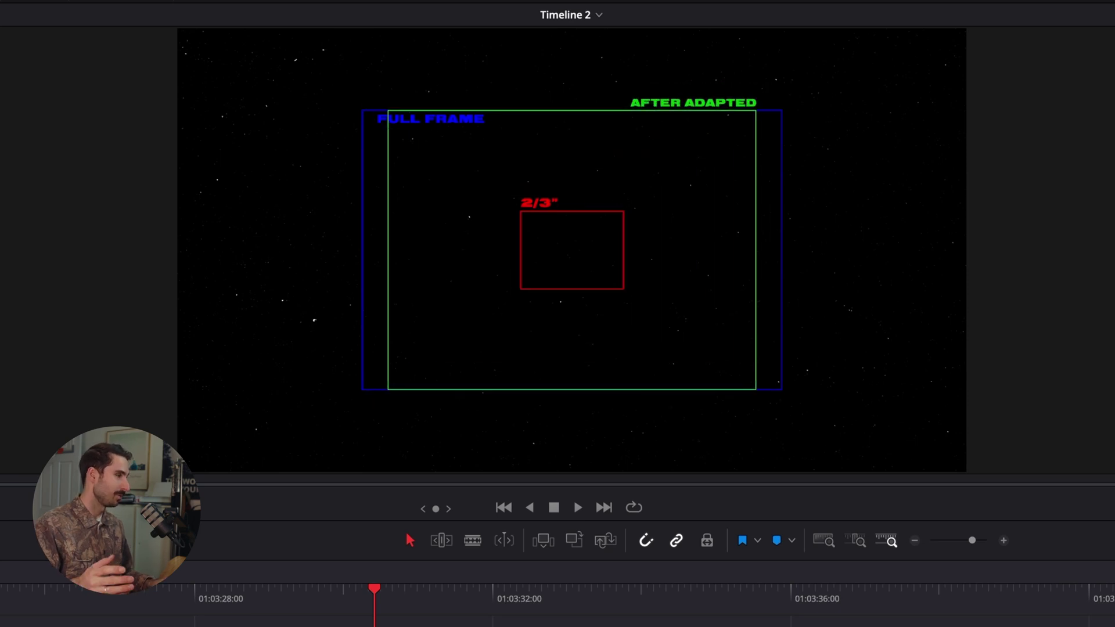
key("super+z")
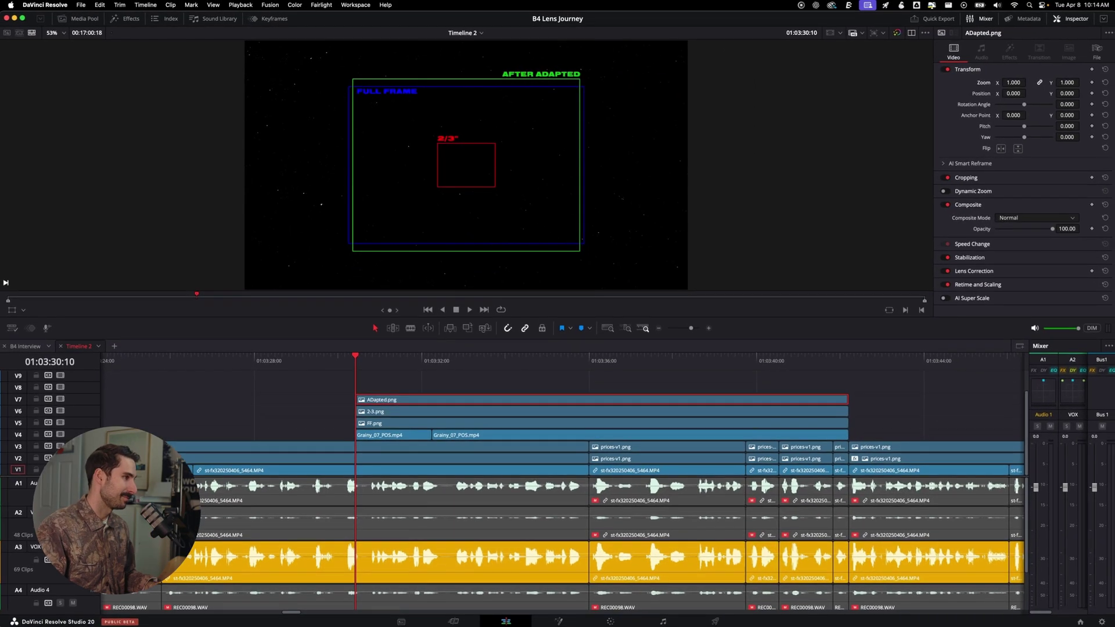
key("d")
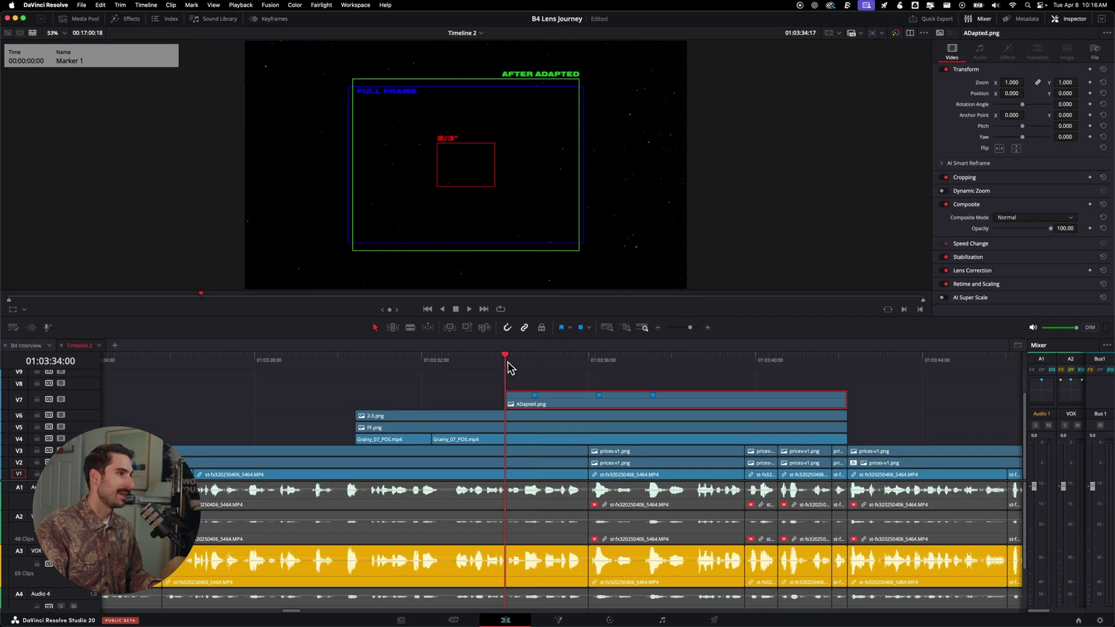
Set the ADapted.png zoom to 0.25 at the first marker and preview it.
key("space")
left_click_drag(508, 360, 535, 361)
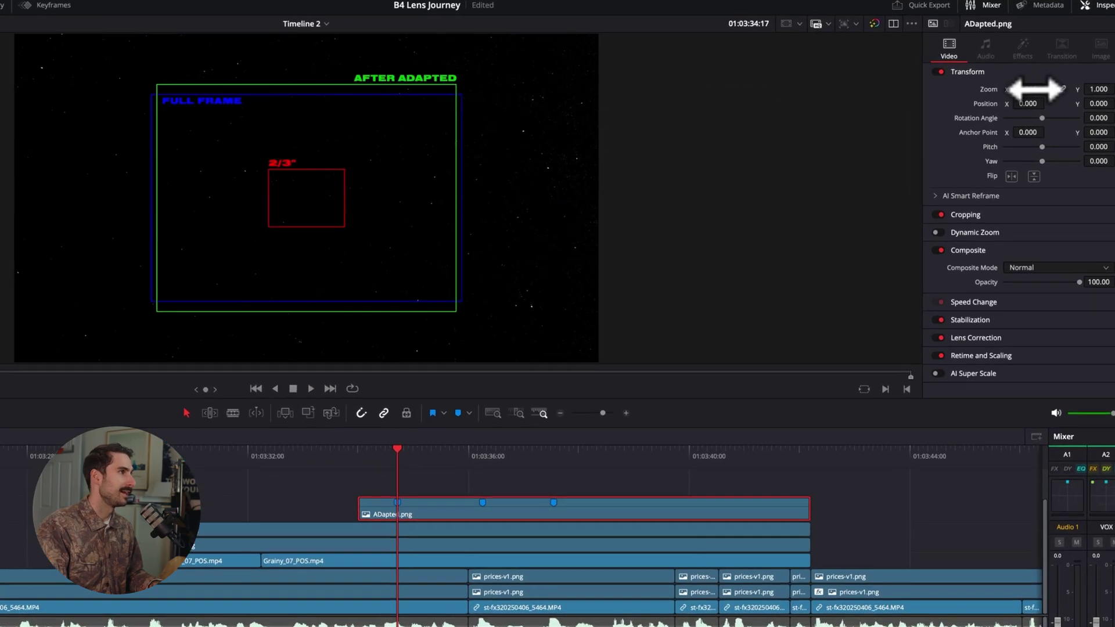
left_click_drag(1058, 84, 1025, 84)
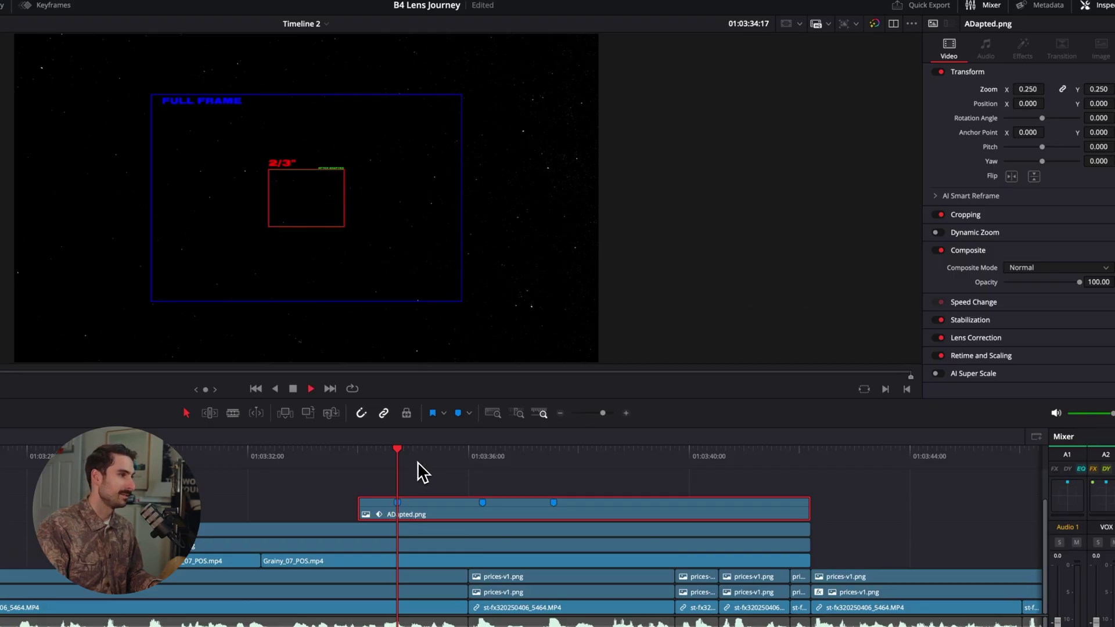
key("space")
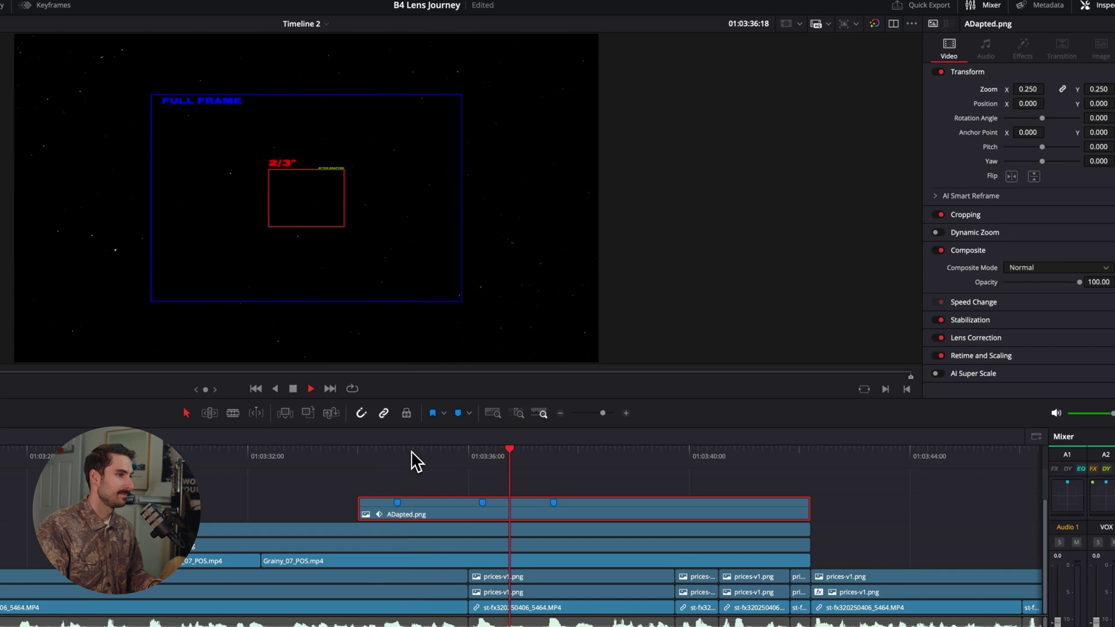
key("space")
Set the zoom to 0.5 at the second marker.
left_click(482, 452)
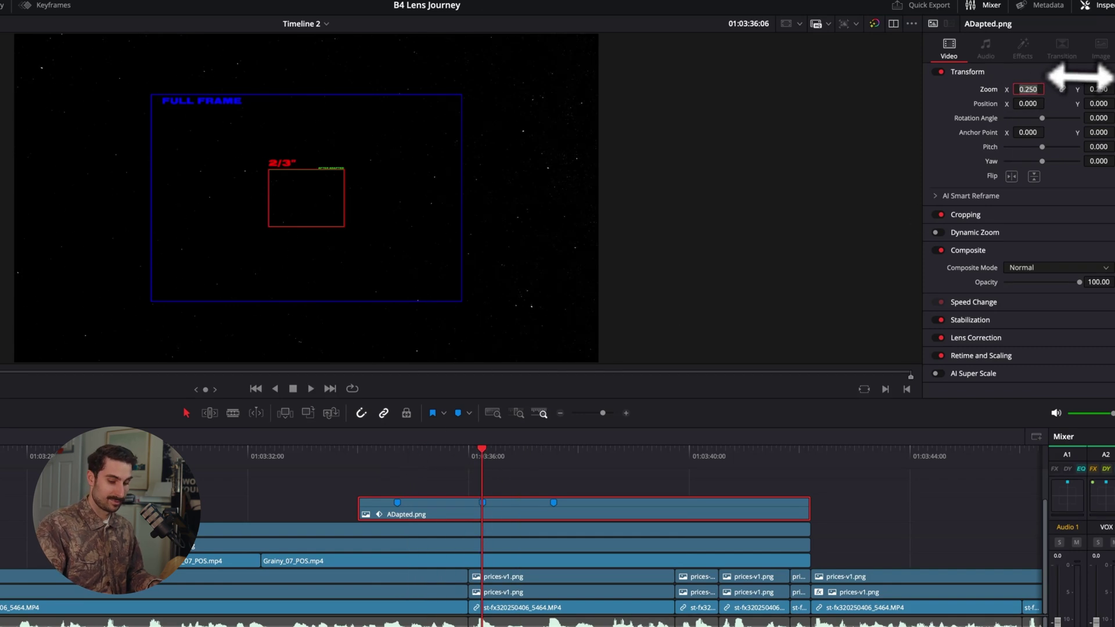
type(".5")
key("Return")
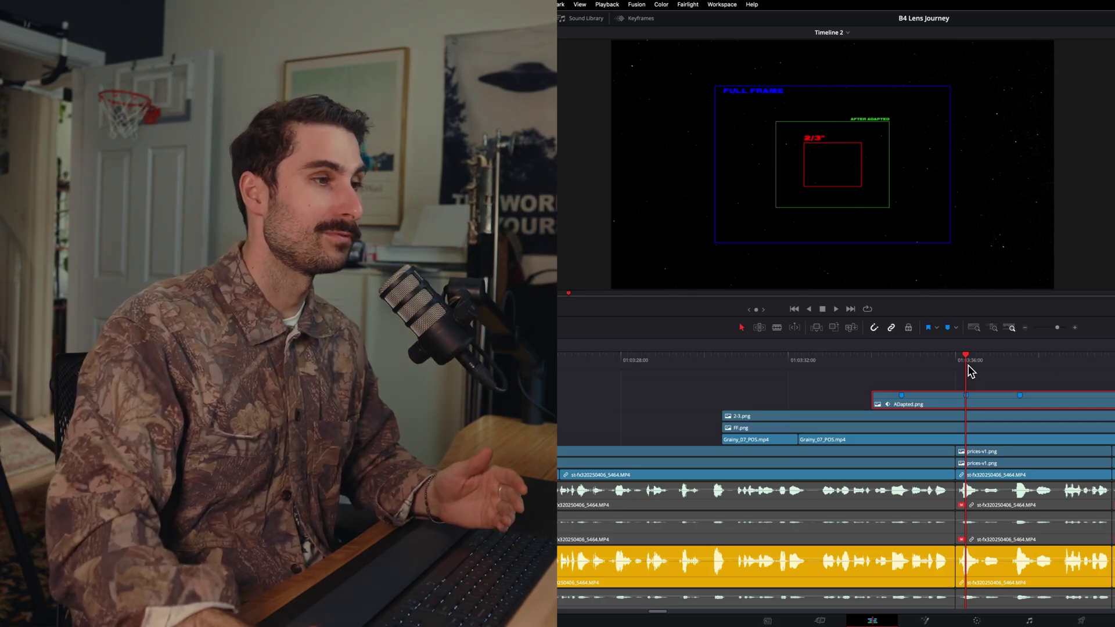
left_click_drag(969, 372, 1005, 371)
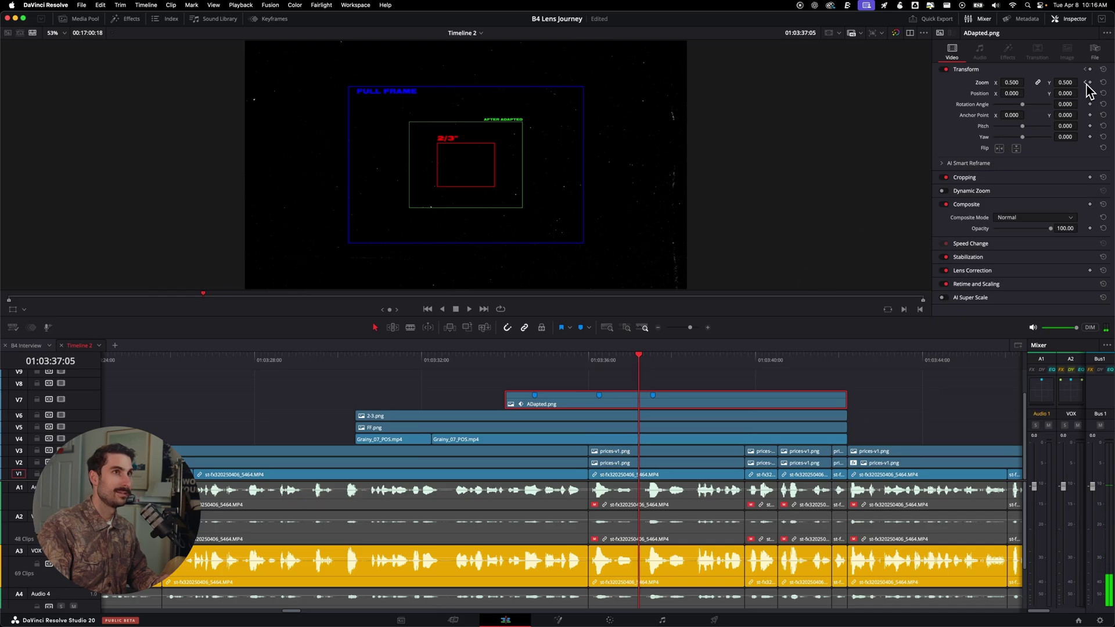
Move the third marker to 01:03:38:15 and set the zoom there to 1.000.
key("space")
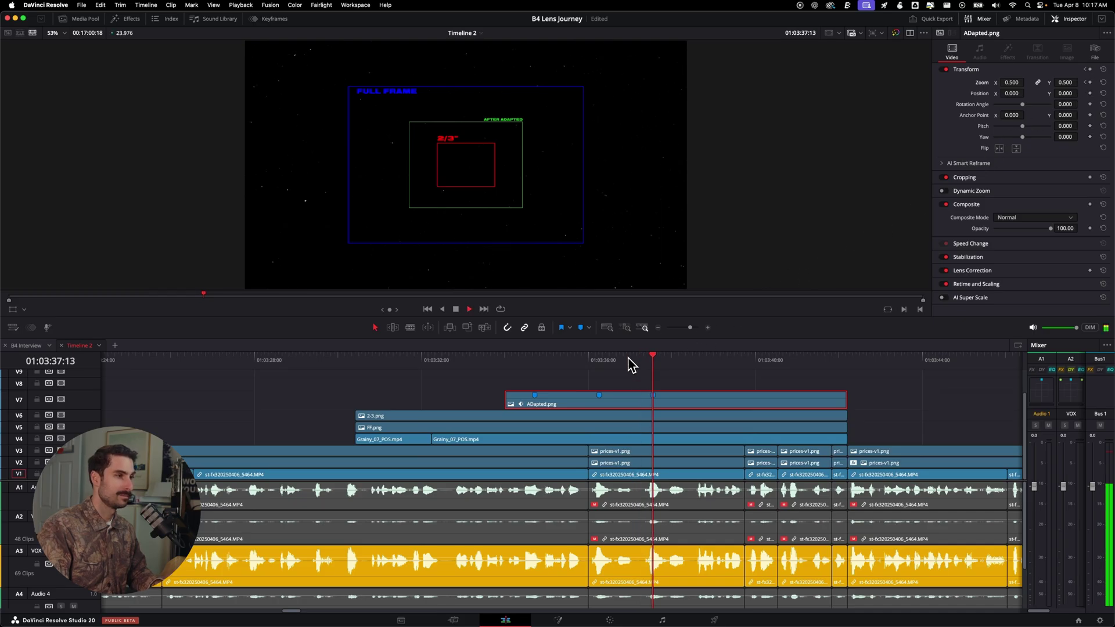
key("space")
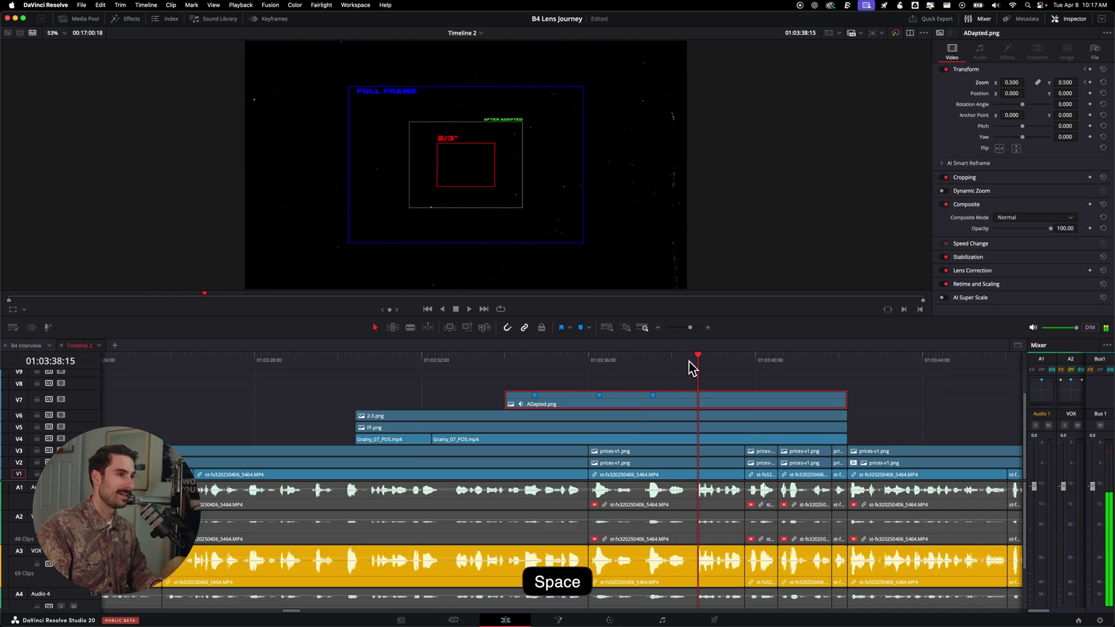
left_click_drag(654, 395, 698, 395)
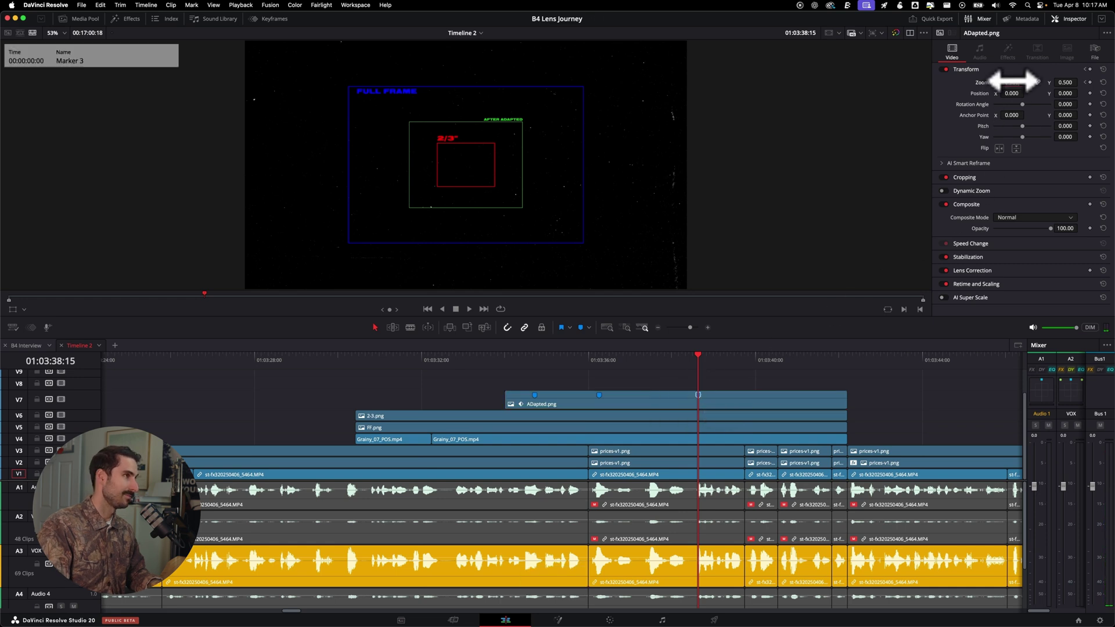
left_click(1014, 82)
type("1")
key("Return")
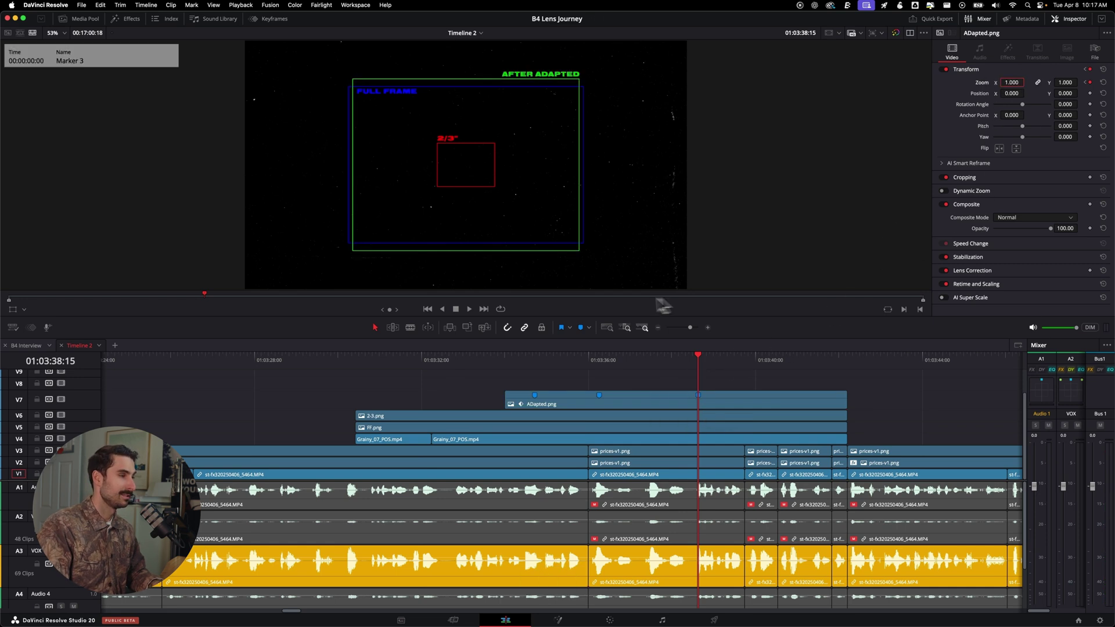
Play back the scaling animation from just before it starts.
left_click(498, 360)
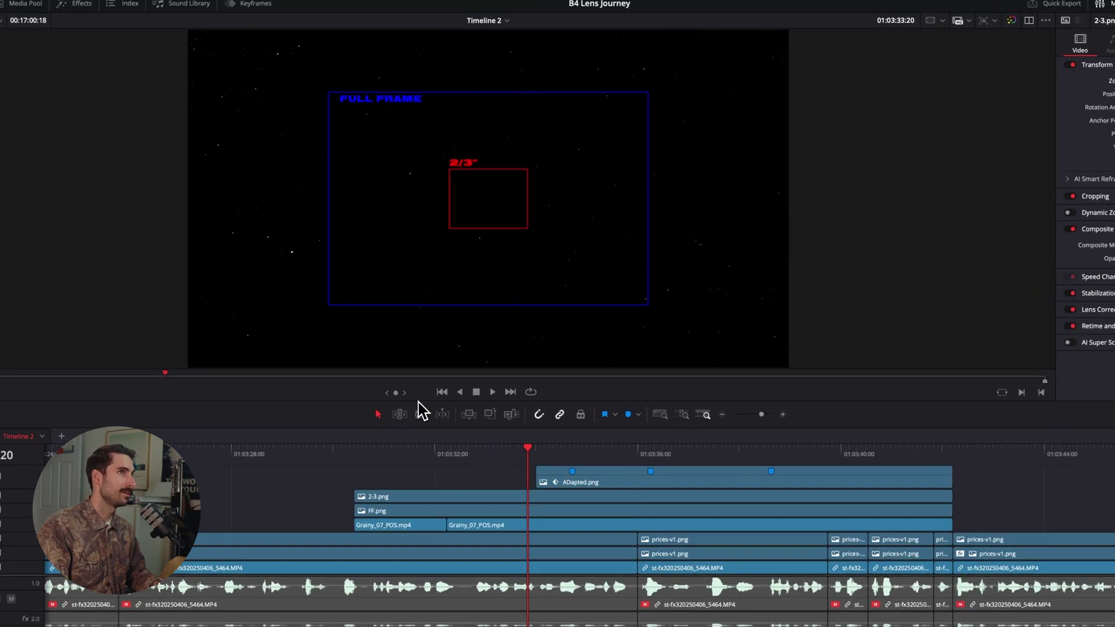
key("space")
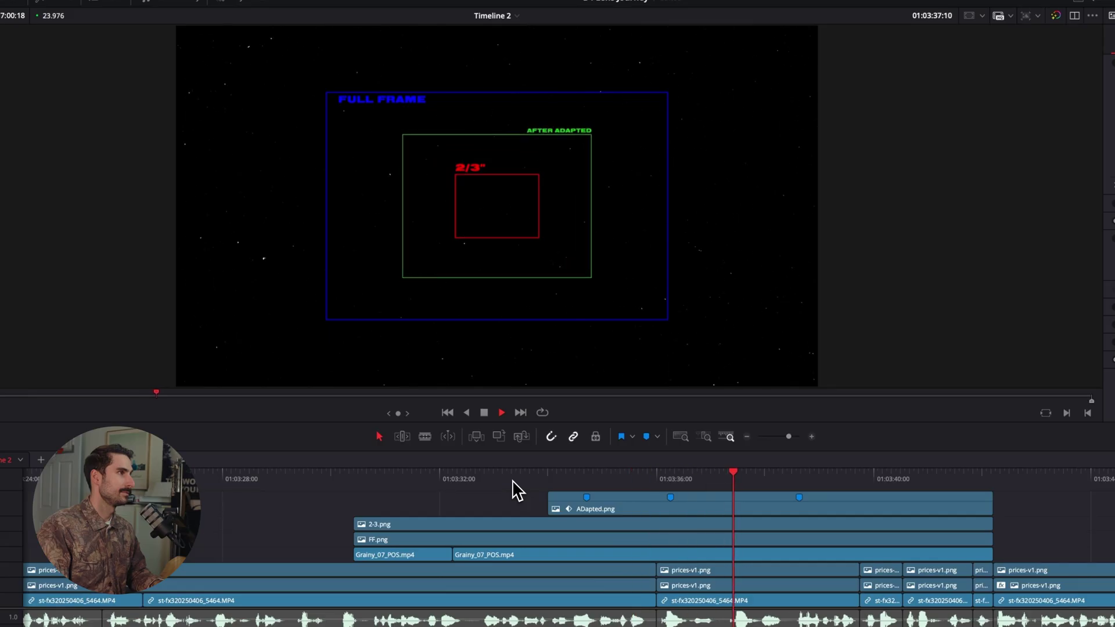
key("space")
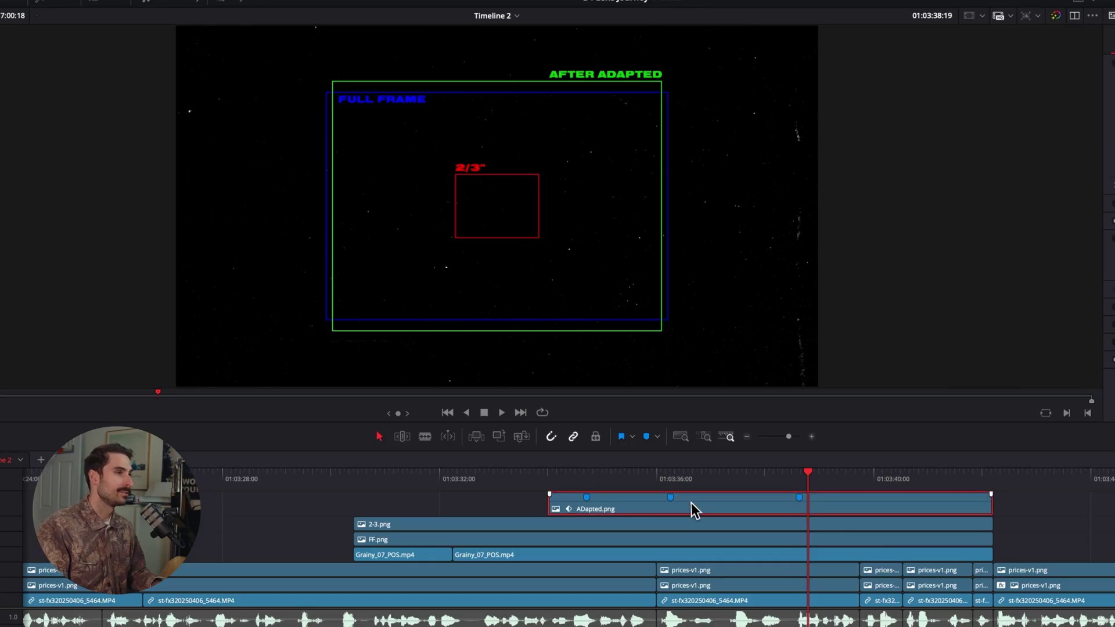
scroll(567, 587, "up", 1)
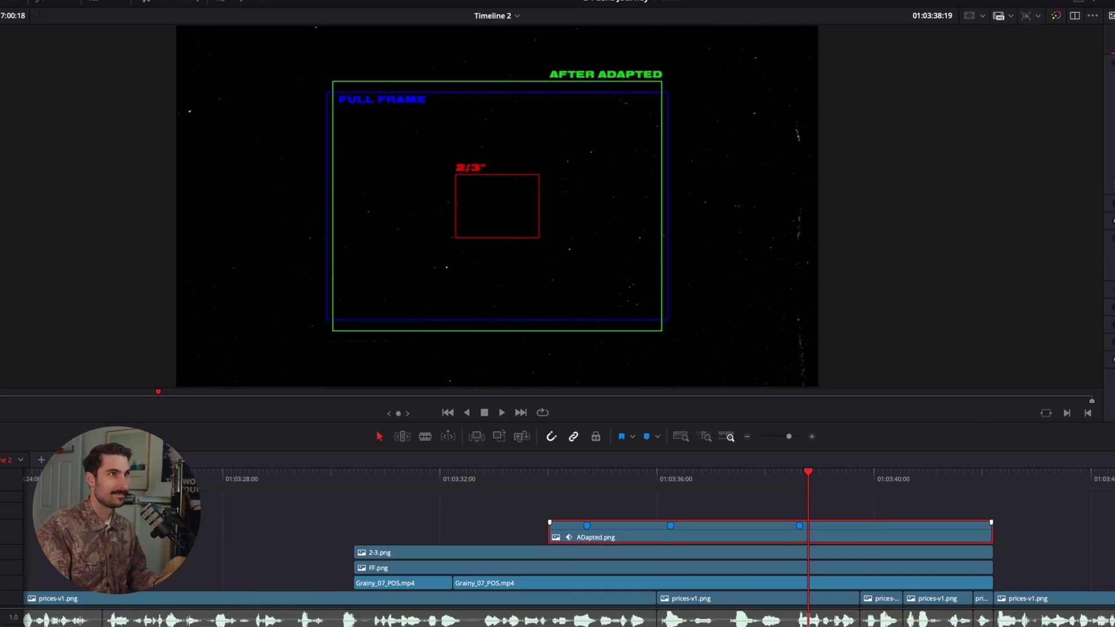
Show the selected zoom keyframes as a curve in the Keyframes editor.
left_click(347, 24)
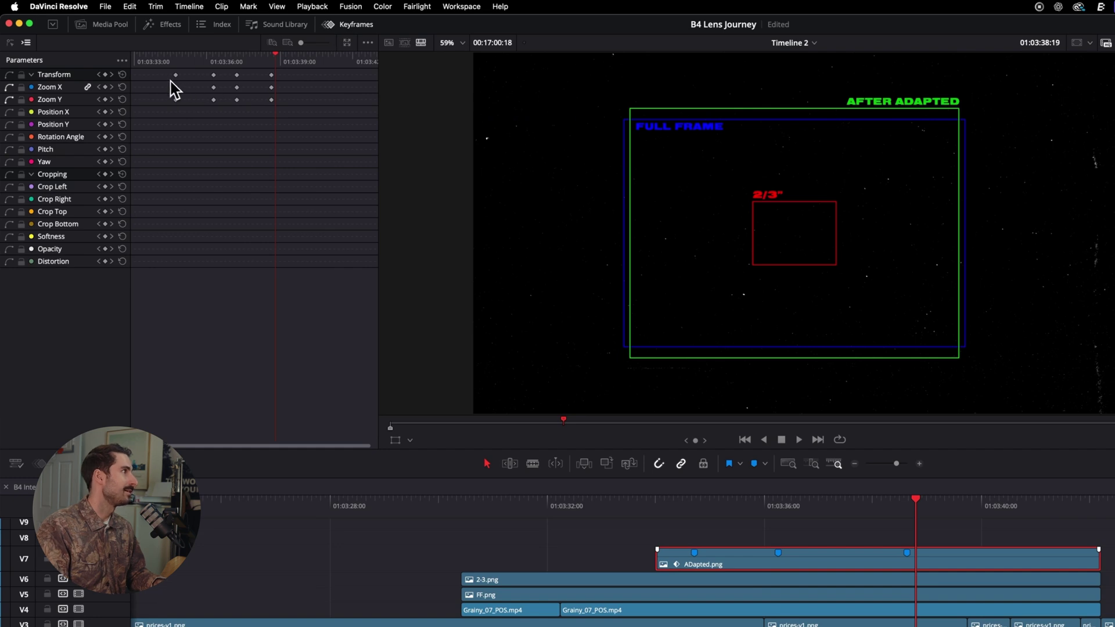
left_click_drag(170, 80, 316, 144)
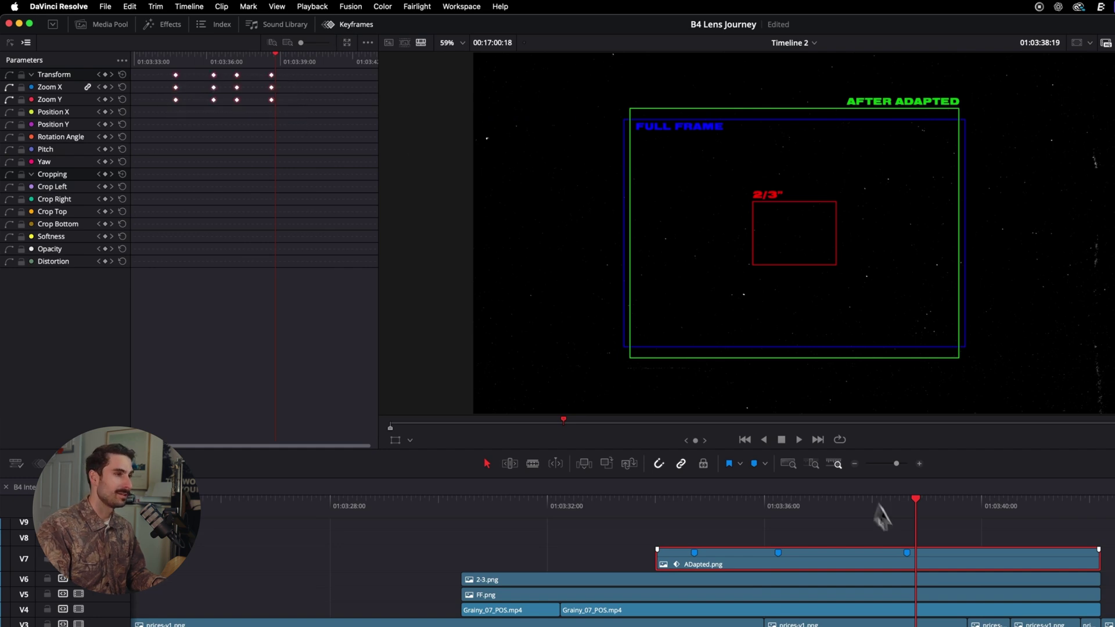
mouse_move(260, 58)
left_mouse_down()
mouse_move(183, 65)
mouse_move(216, 69)
left_mouse_up()
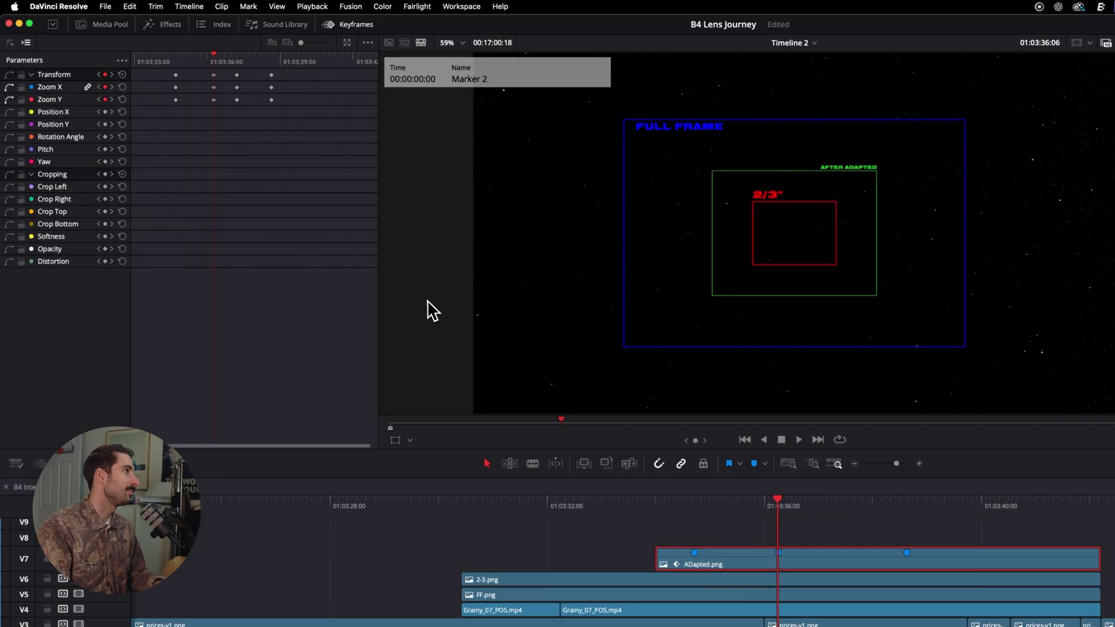
left_click(11, 43)
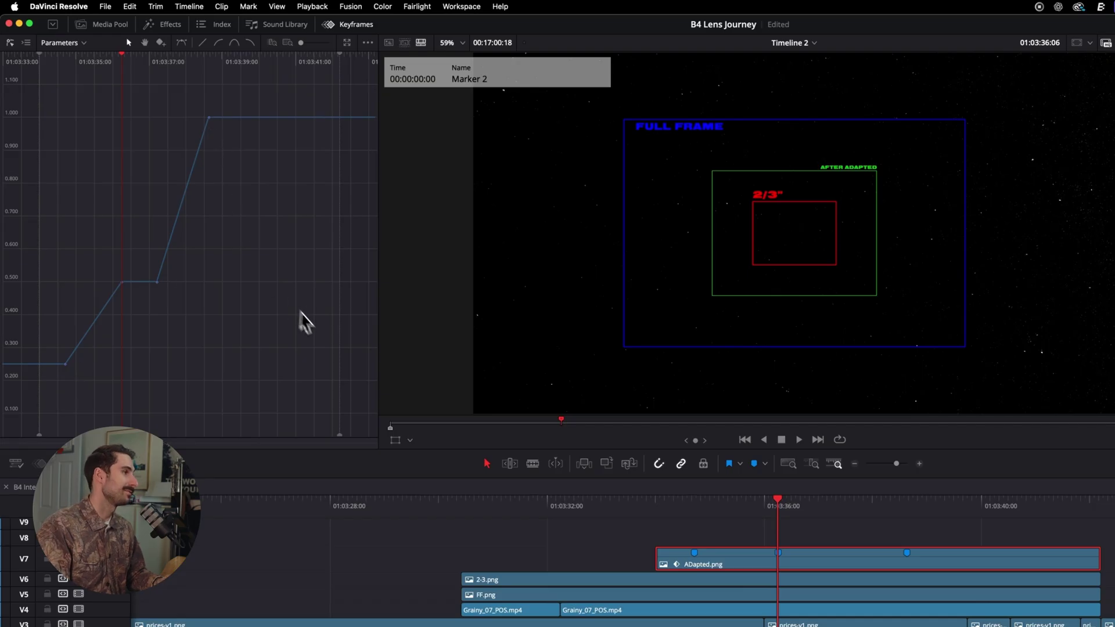
Flatten the zoom curve's Bézier handles into the 0.5 hold, lengthen the ease into 1.0, then preview.
left_click_drag(374, 333, 388, 336)
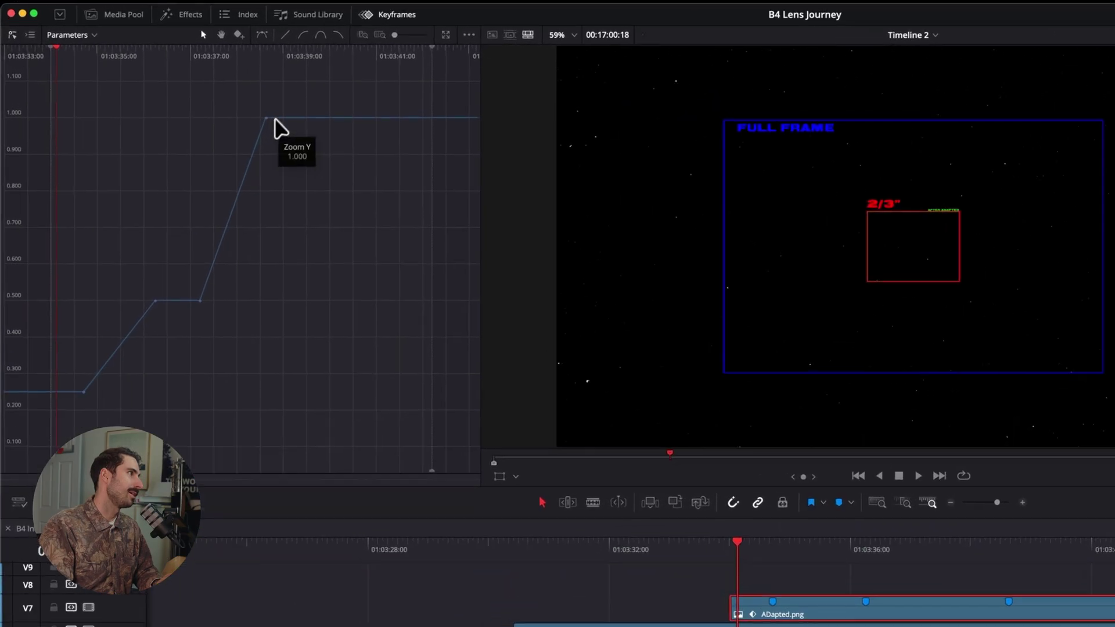
left_click_drag(211, 71, 144, 213)
left_click_drag(302, 107, 254, 165)
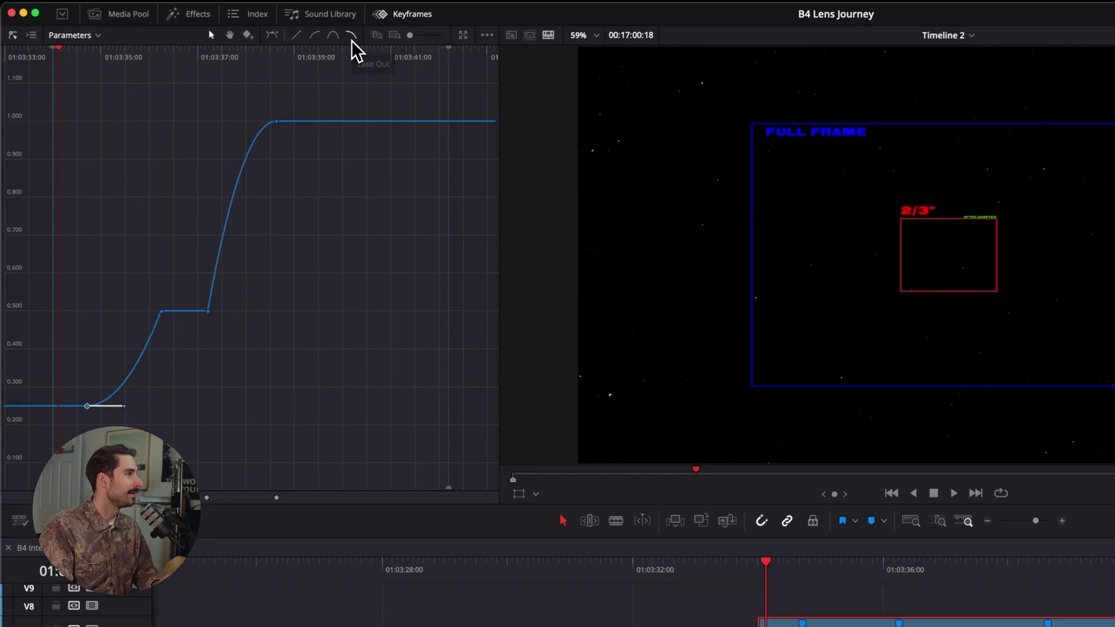
left_click_drag(127, 284, 180, 338)
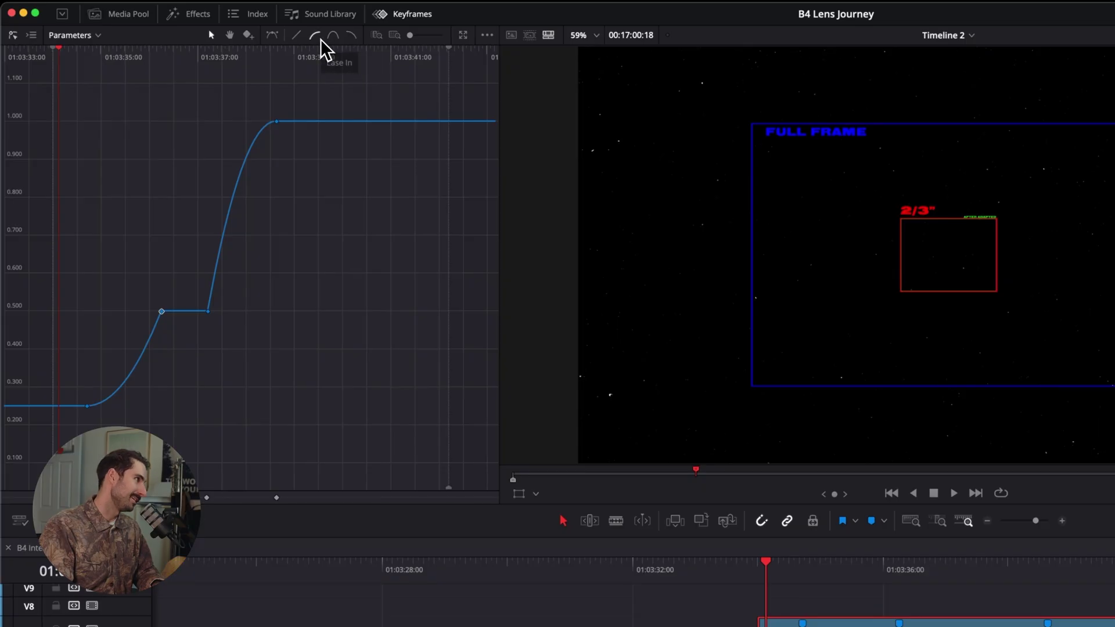
left_click_drag(251, 298, 188, 336)
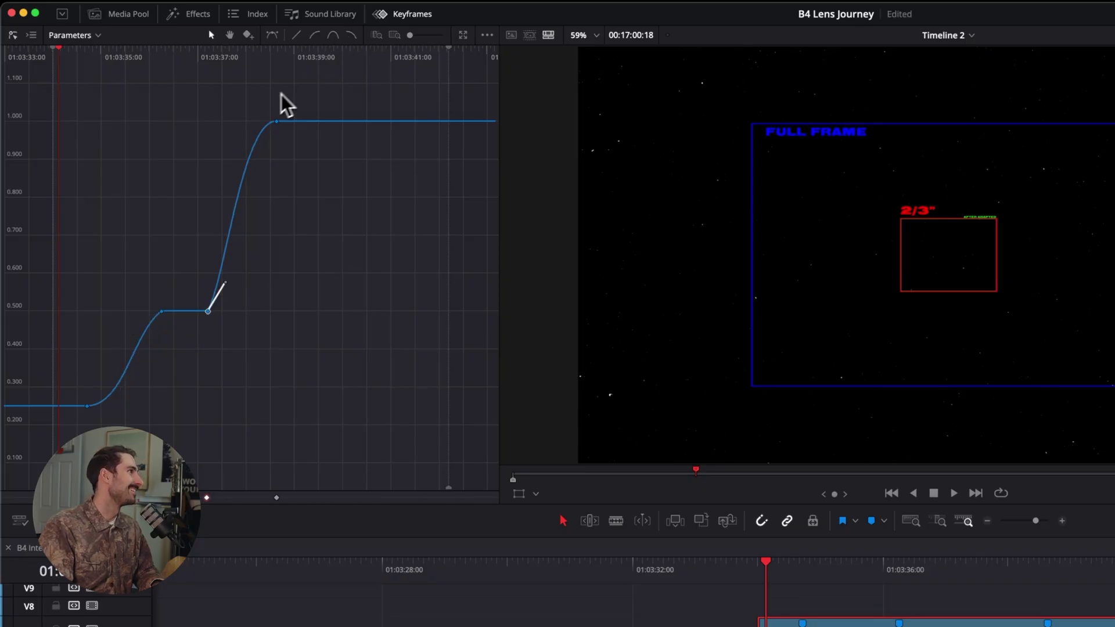
left_click_drag(312, 90, 85, 428)
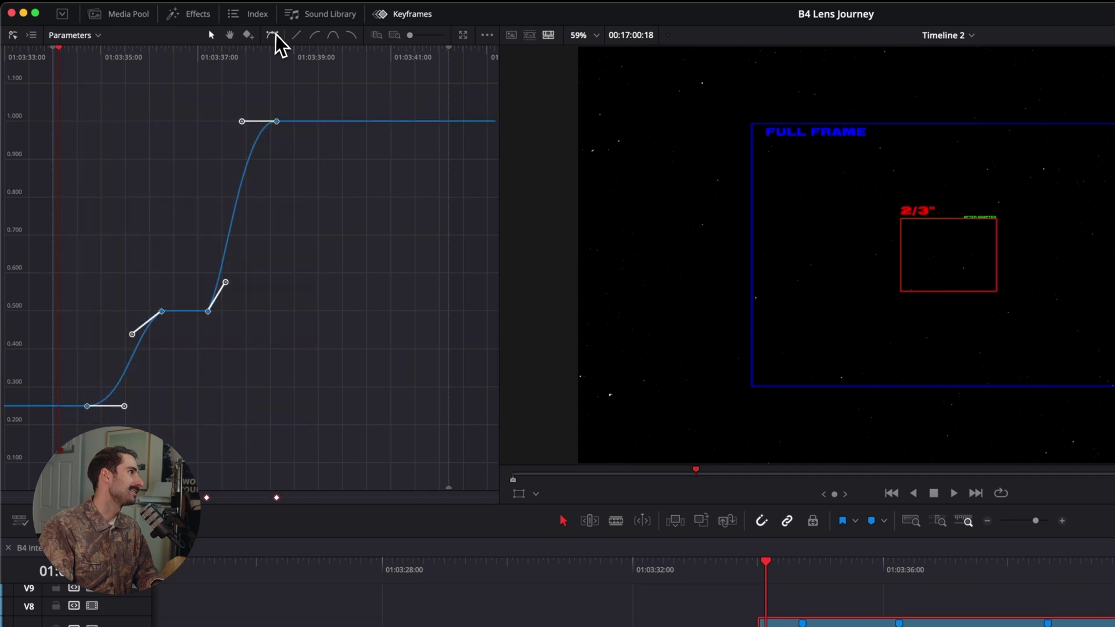
left_click(323, 185)
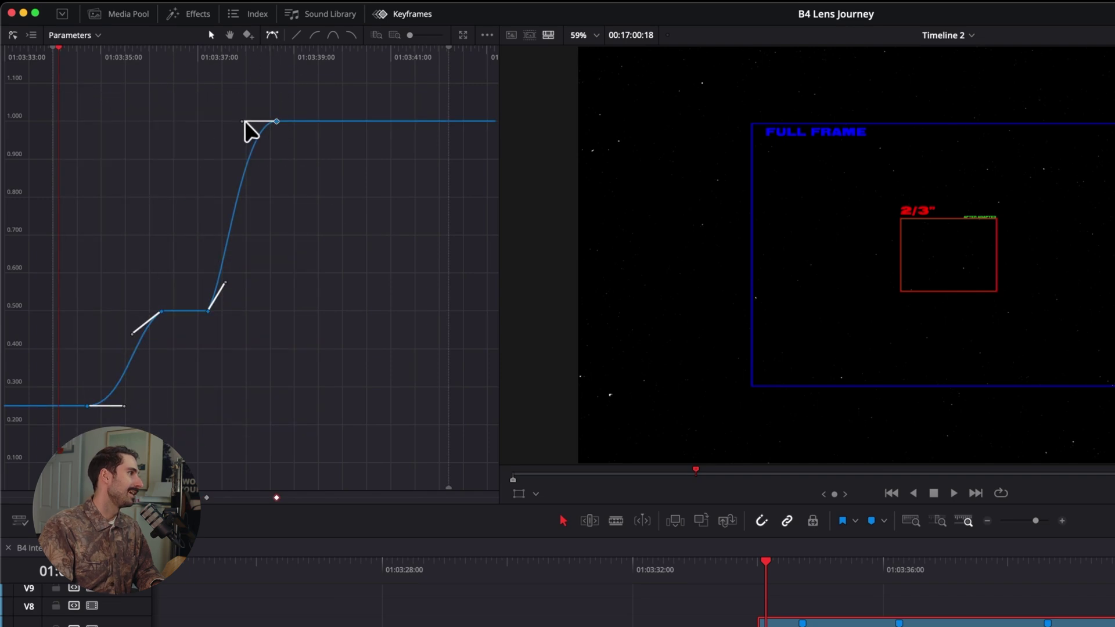
left_click(226, 284)
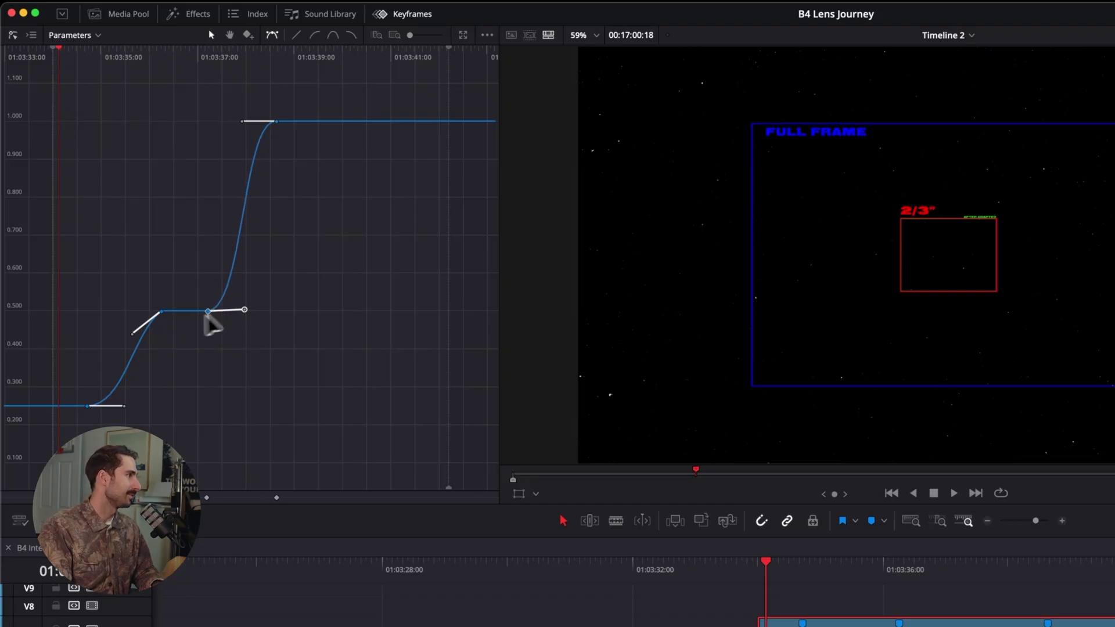
left_click_drag(137, 331, 123, 325)
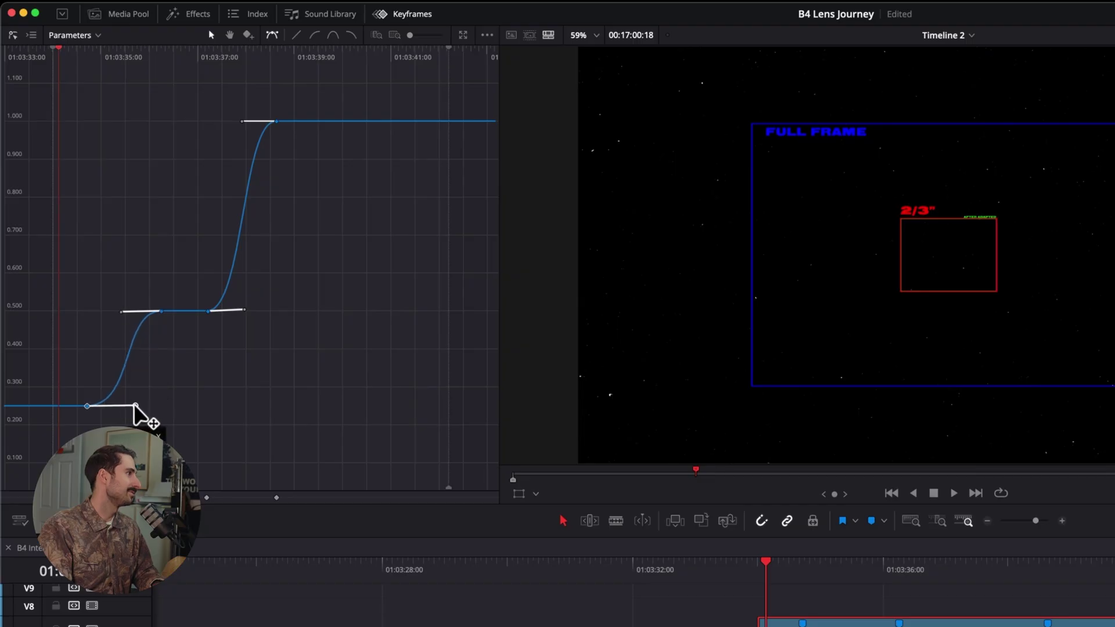
left_click_drag(241, 121, 230, 122)
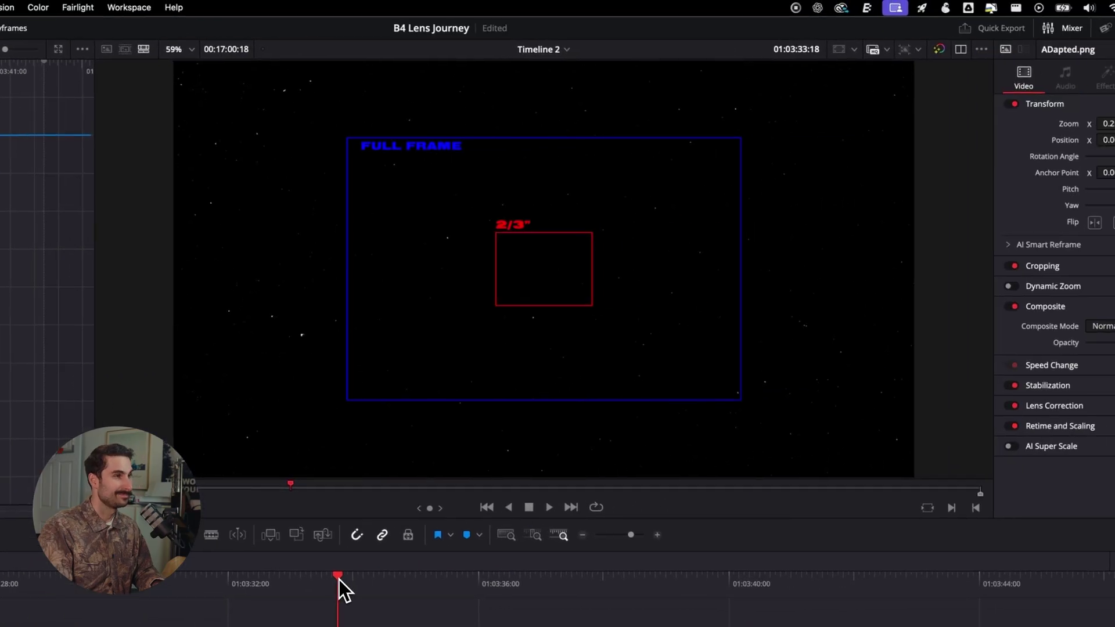
key("space")
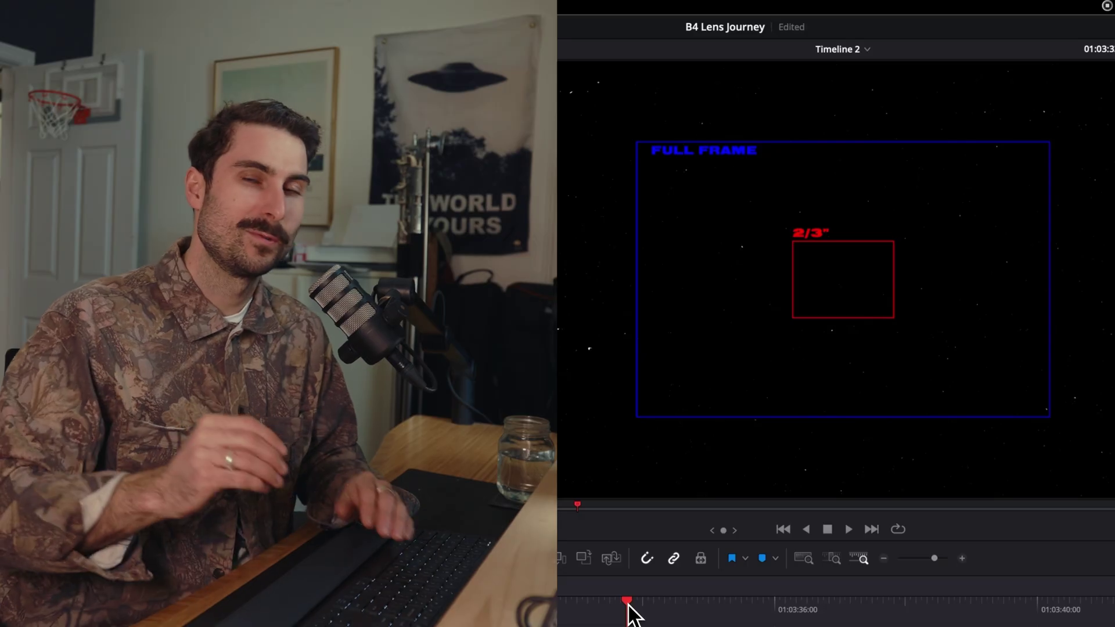
key("space")
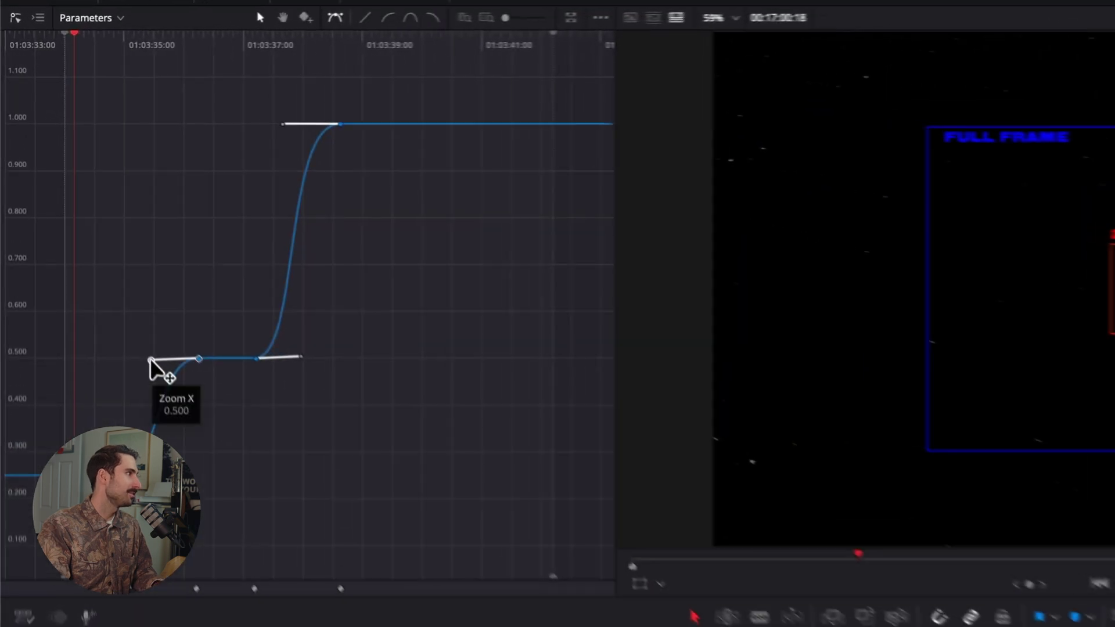
Shorten the ease out of the 0.5 hold and move the 1.0 keyframe later.
left_click_drag(84, 218, 91, 217)
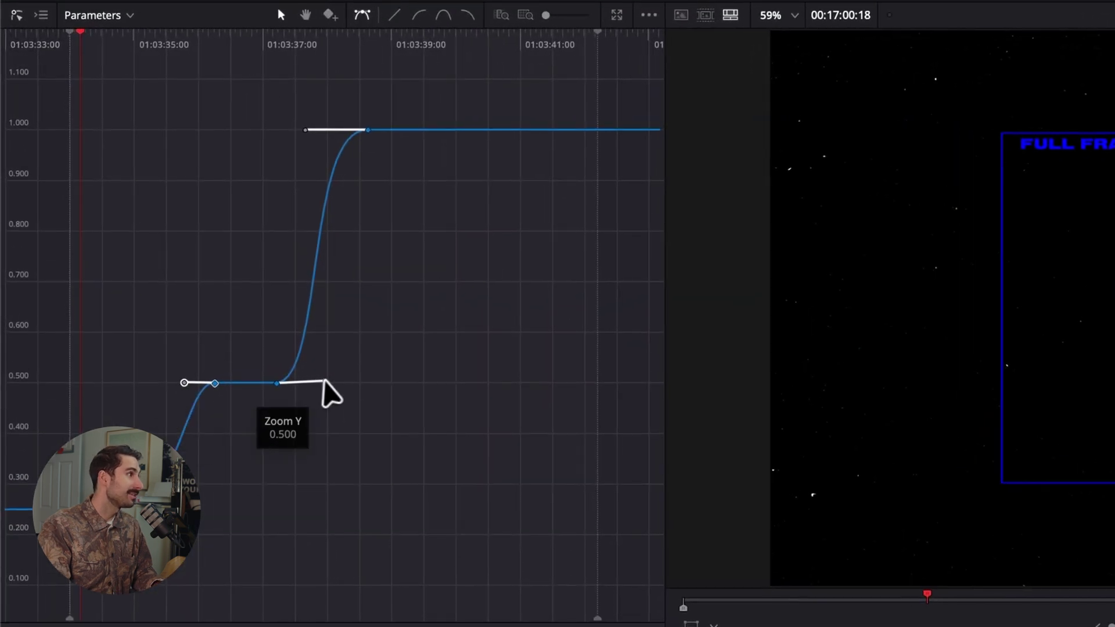
left_click(323, 385)
left_click(277, 384)
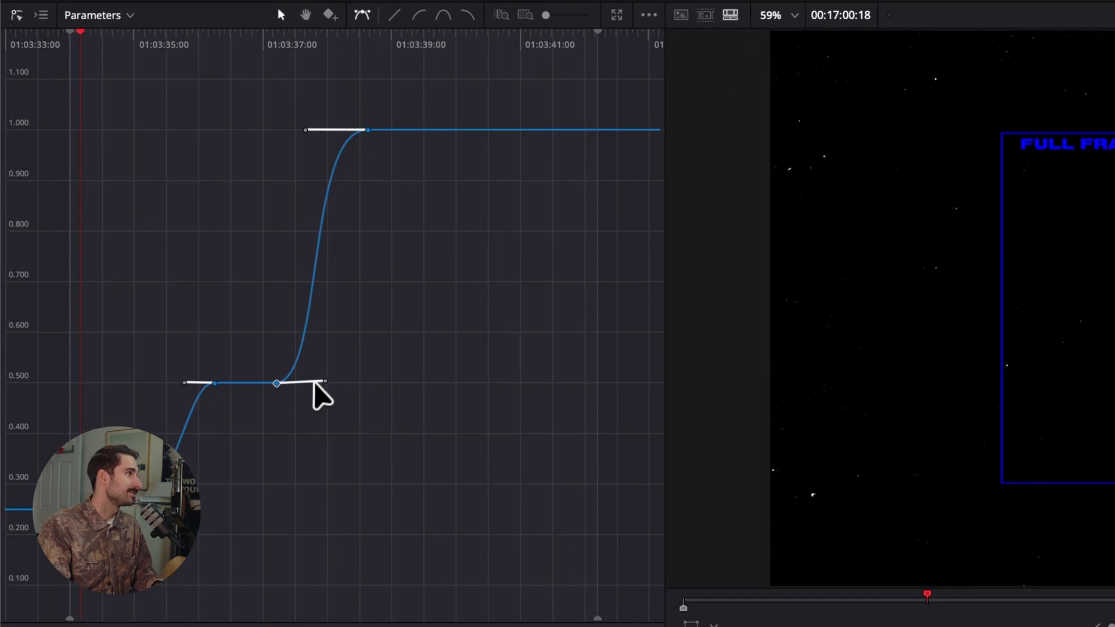
mouse_move(314, 382)
left_mouse_down()
mouse_move(324, 381)
mouse_move(306, 382)
left_mouse_up()
left_click(365, 130)
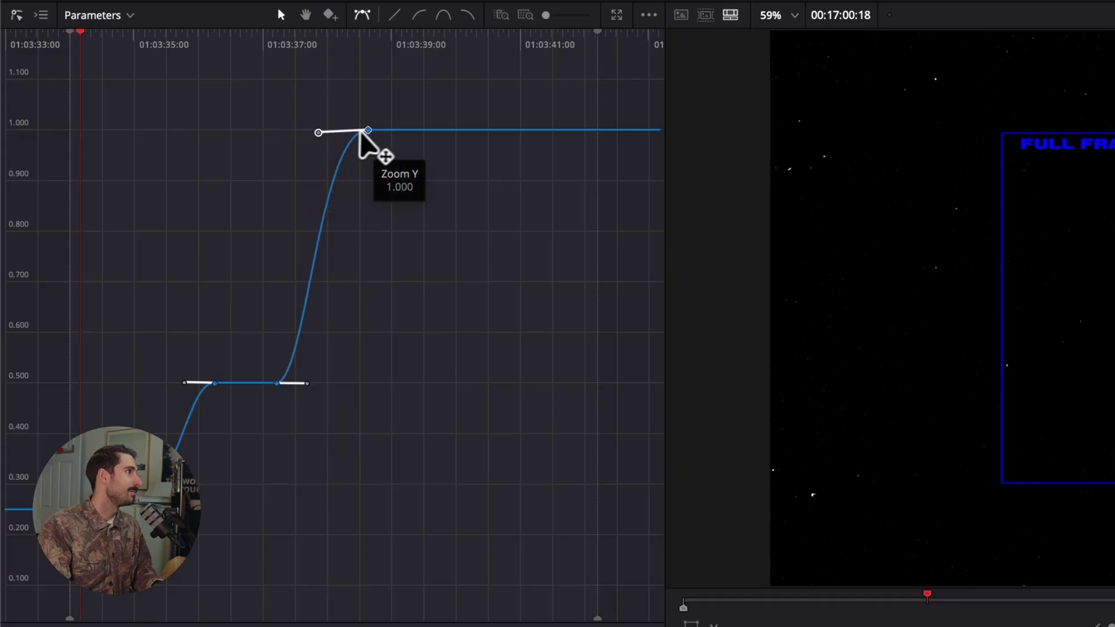
left_click_drag(361, 132, 416, 141)
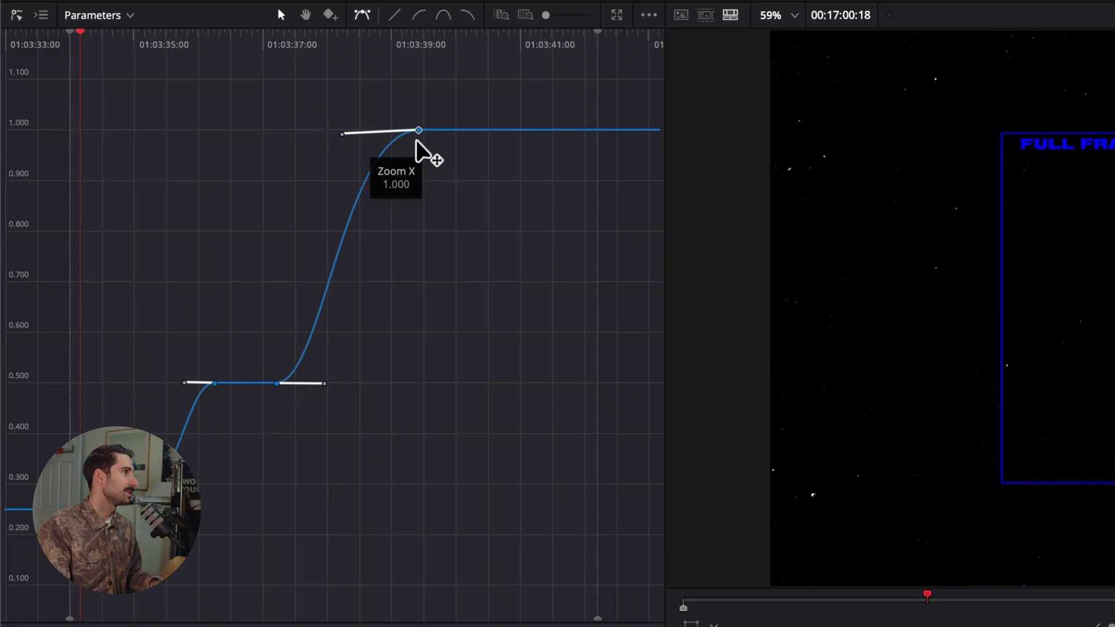
mouse_move(344, 134)
left_mouse_down()
mouse_move(366, 130)
mouse_move(355, 131)
left_mouse_up()
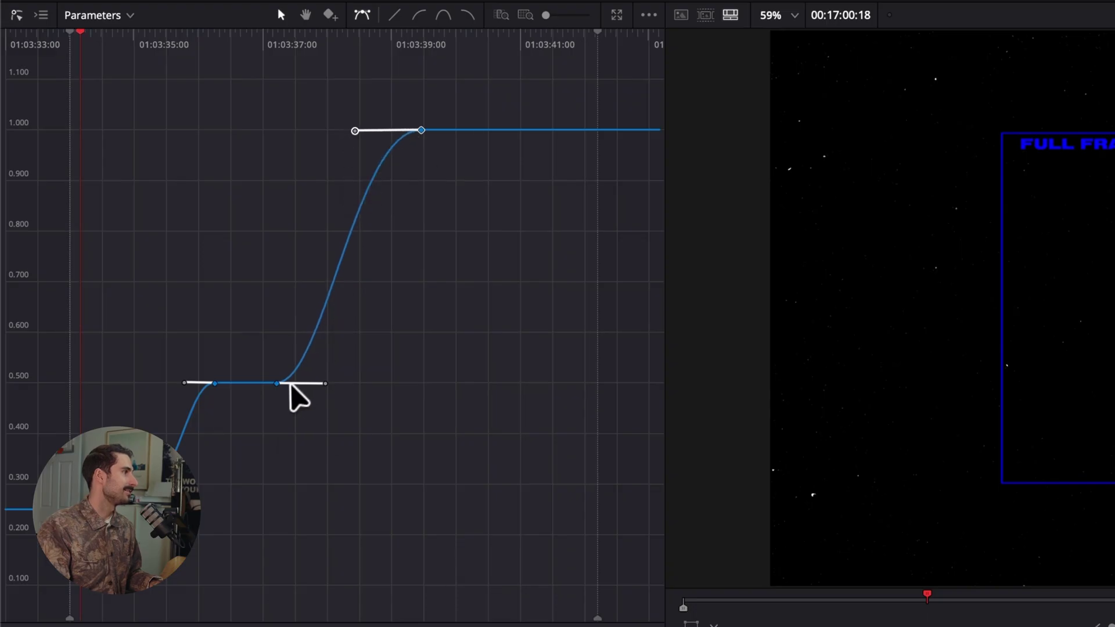
Tighten the 0.5 hold by moving its two keyframes closer together.
left_click_drag(278, 383, 326, 384)
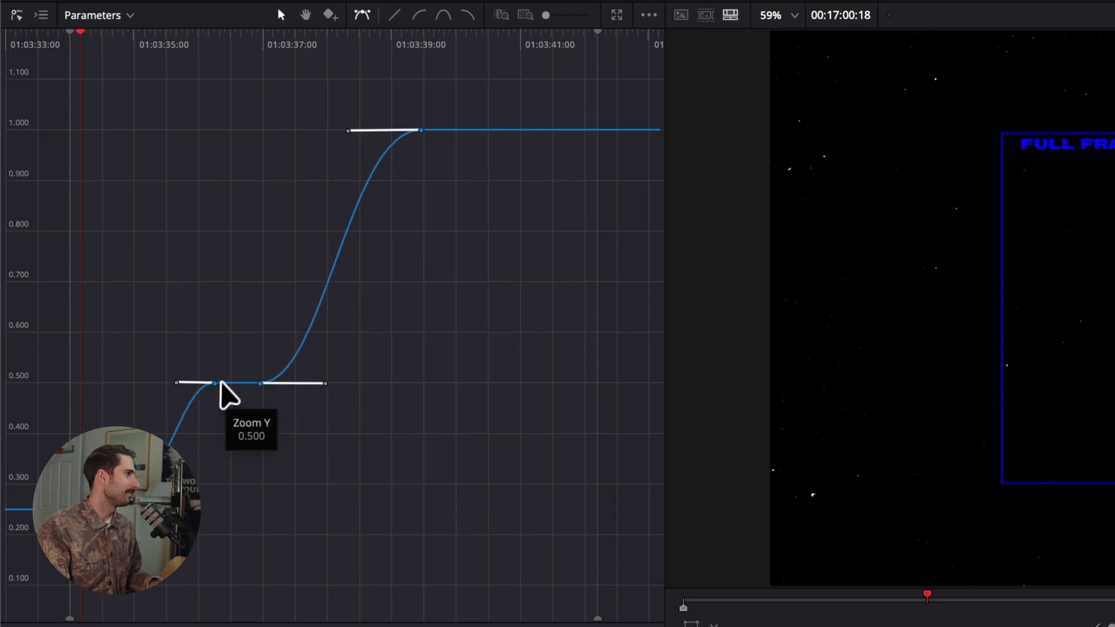
left_click_drag(216, 383, 233, 383)
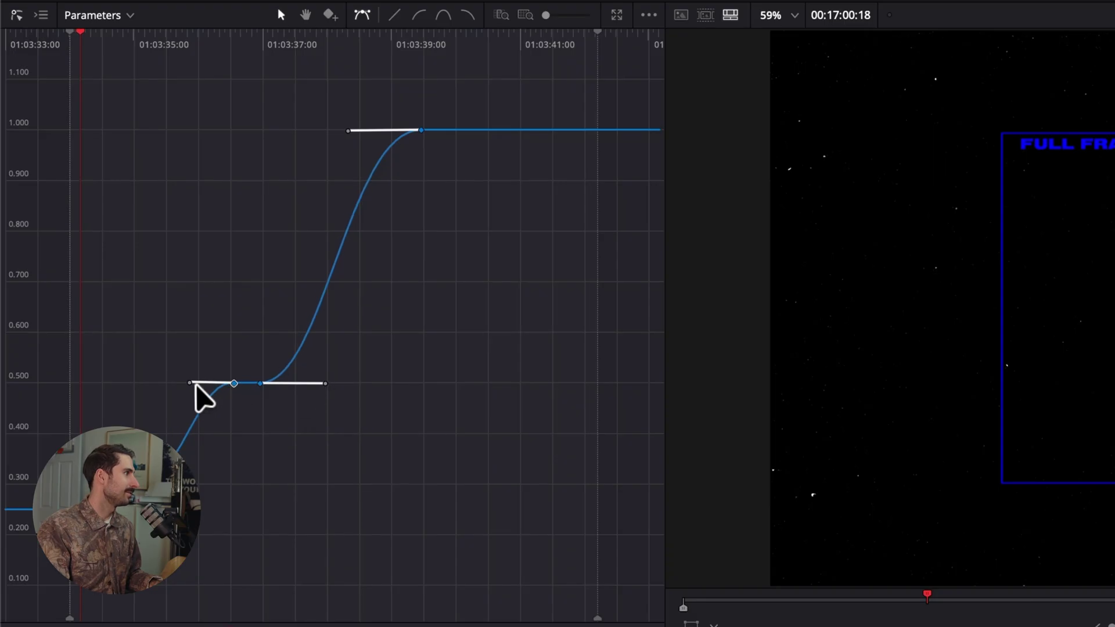
left_click(195, 390)
left_click(235, 385)
left_click(189, 385)
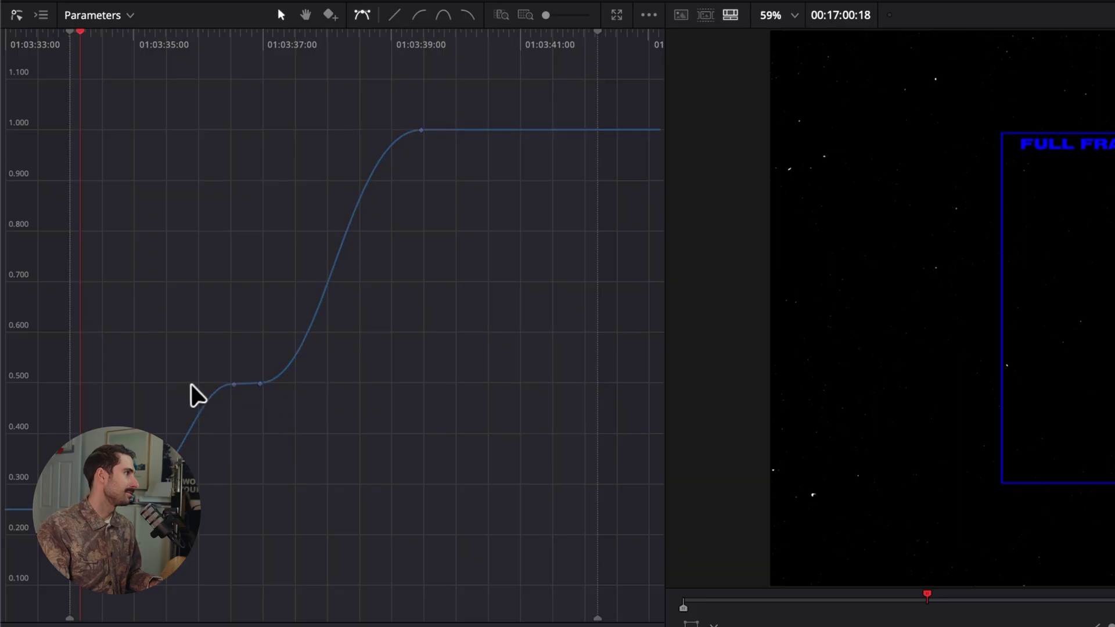
left_click(230, 386)
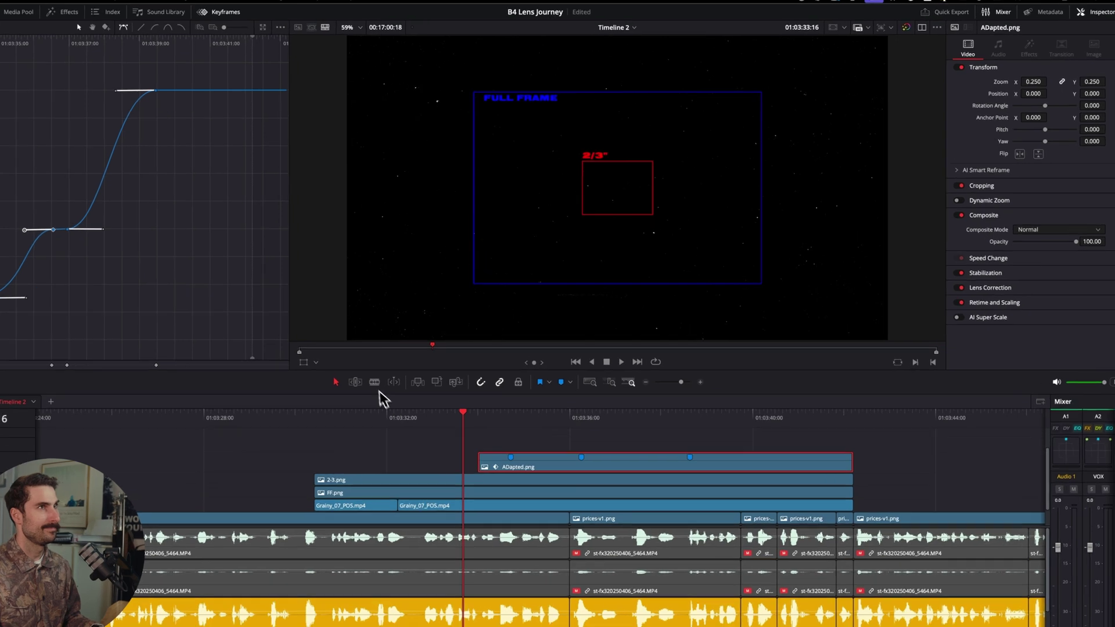
Preview the timing and lengthen the ease into the full-frame keyframe.
key("space")
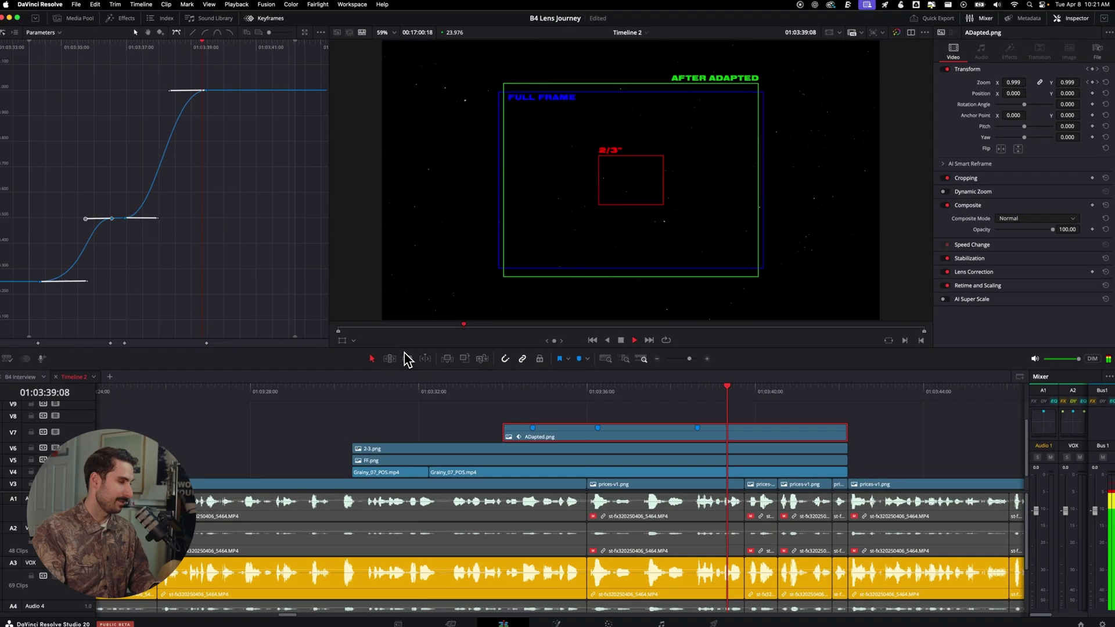
key("space")
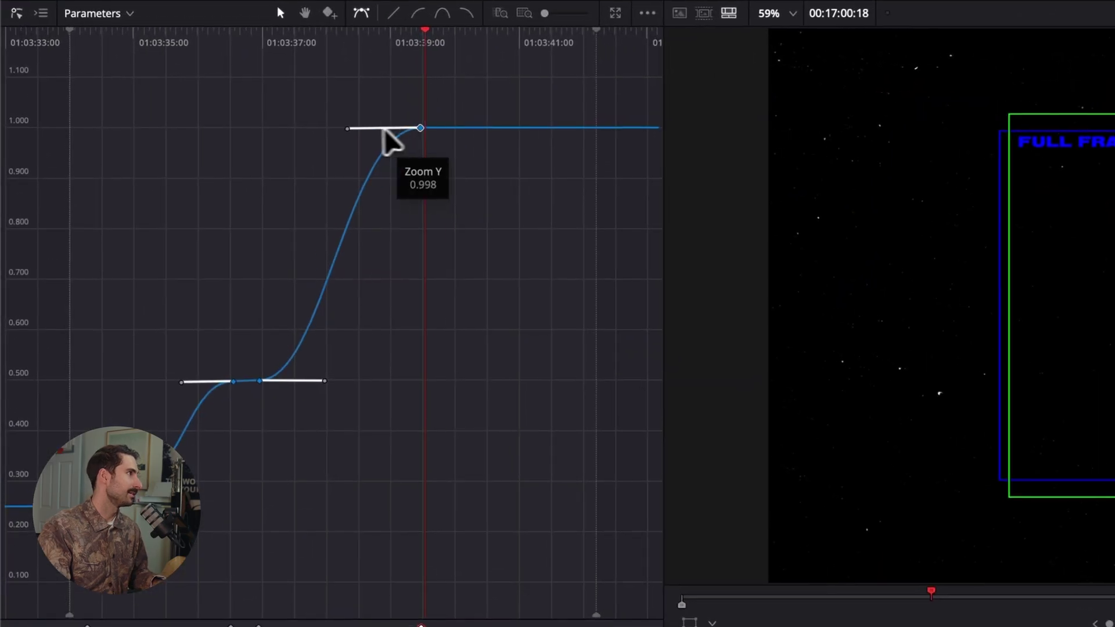
left_click_drag(382, 129, 297, 129)
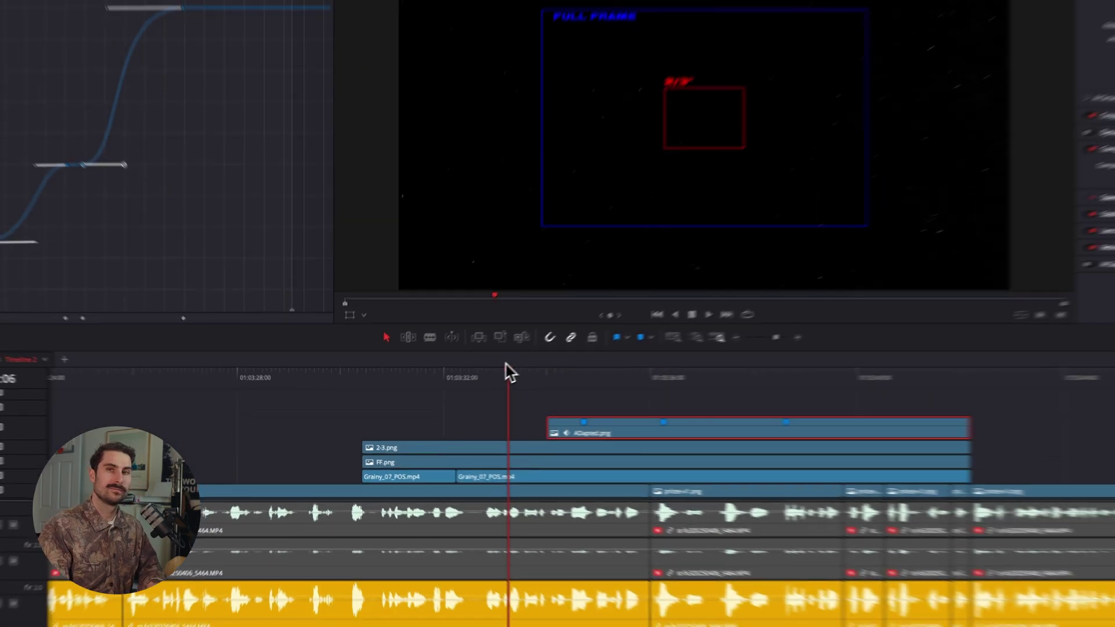
key("space")
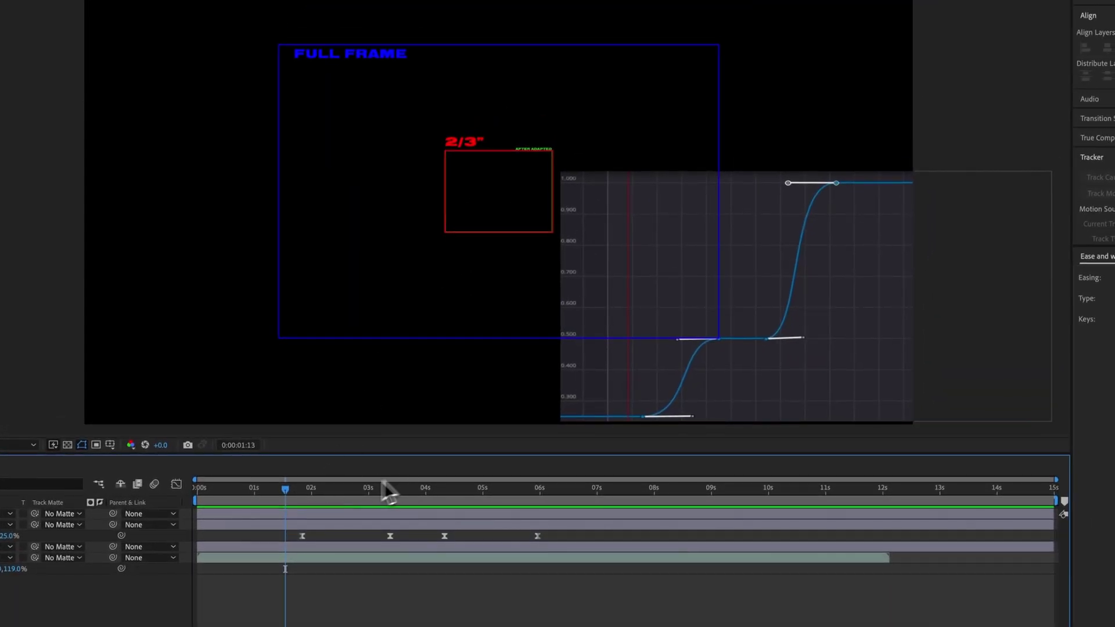
Preview the ADapted.png scale-up, then select its four Scale keyframes.
left_click_drag(301, 503, 393, 515)
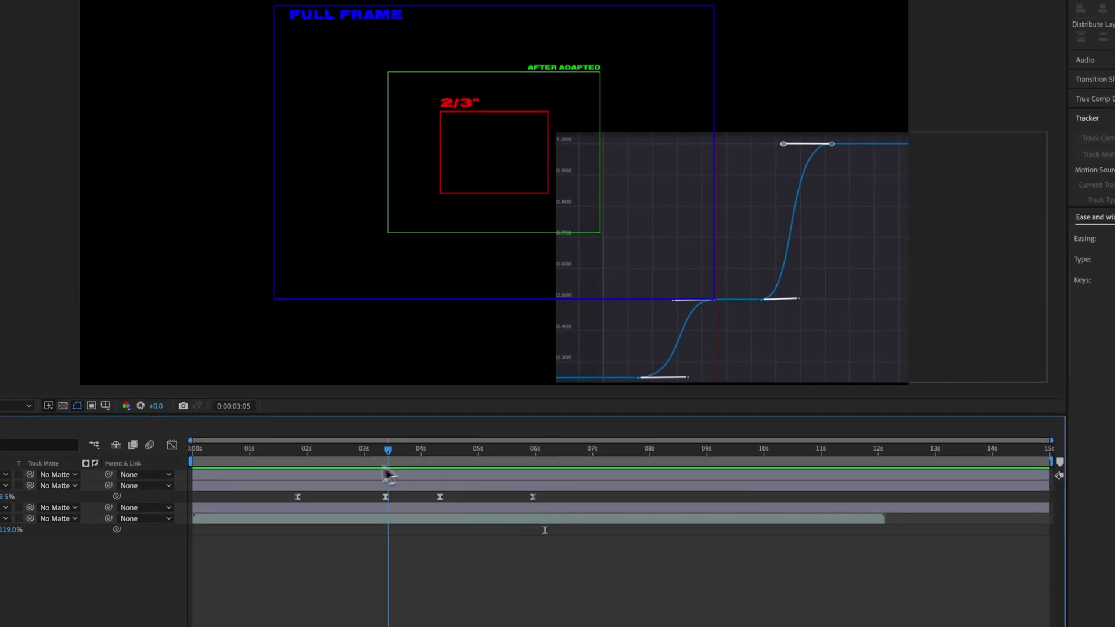
left_click_drag(388, 475, 308, 478)
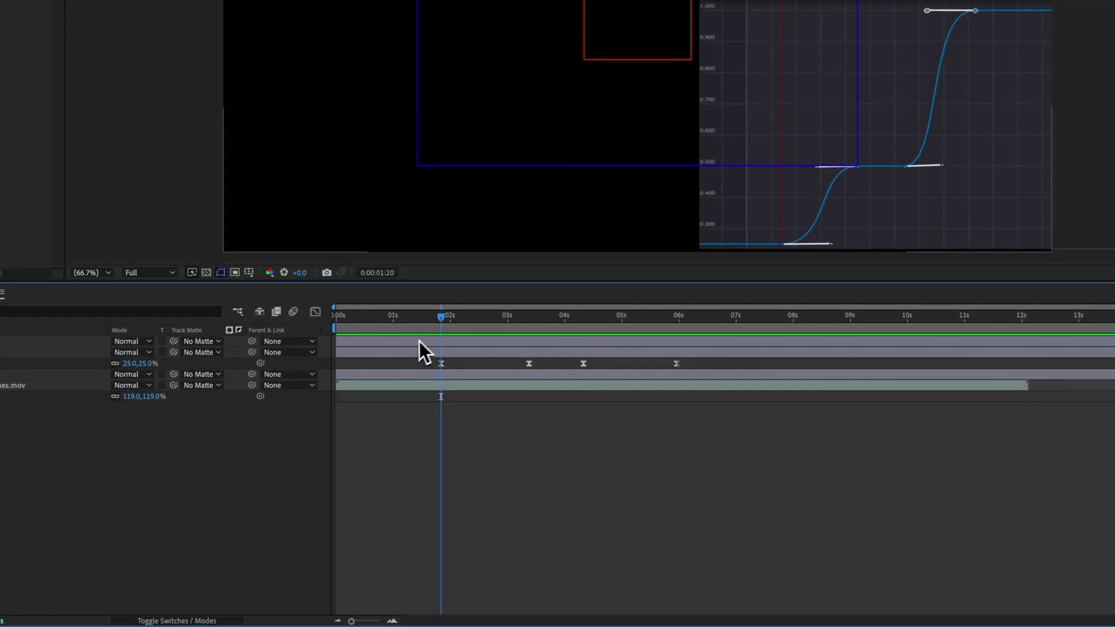
left_click(274, 488)
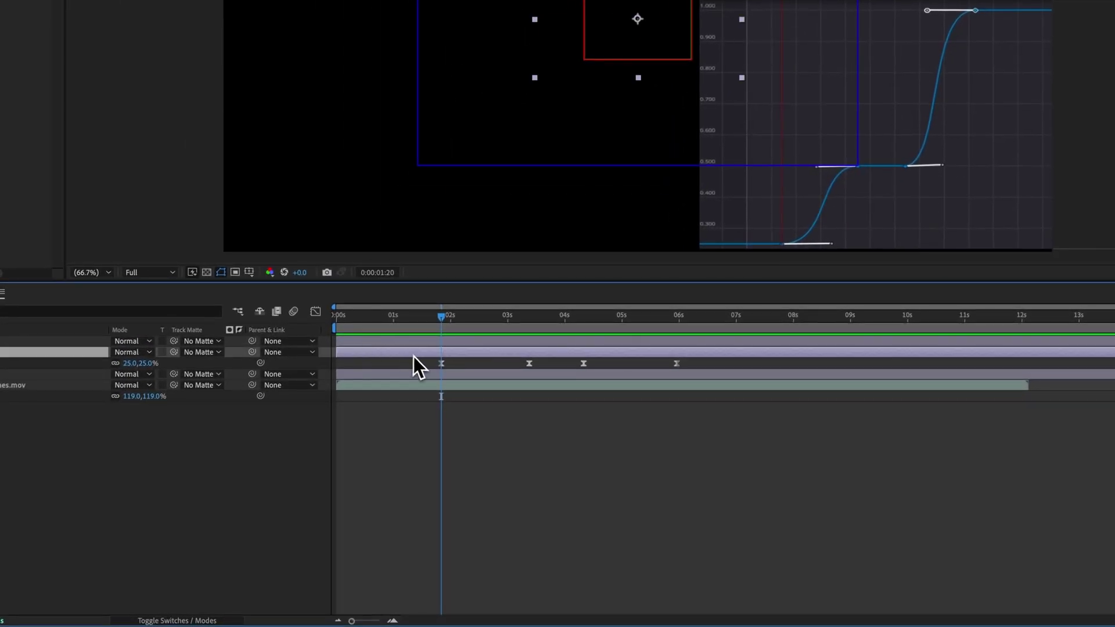
left_click_drag(414, 357, 710, 376)
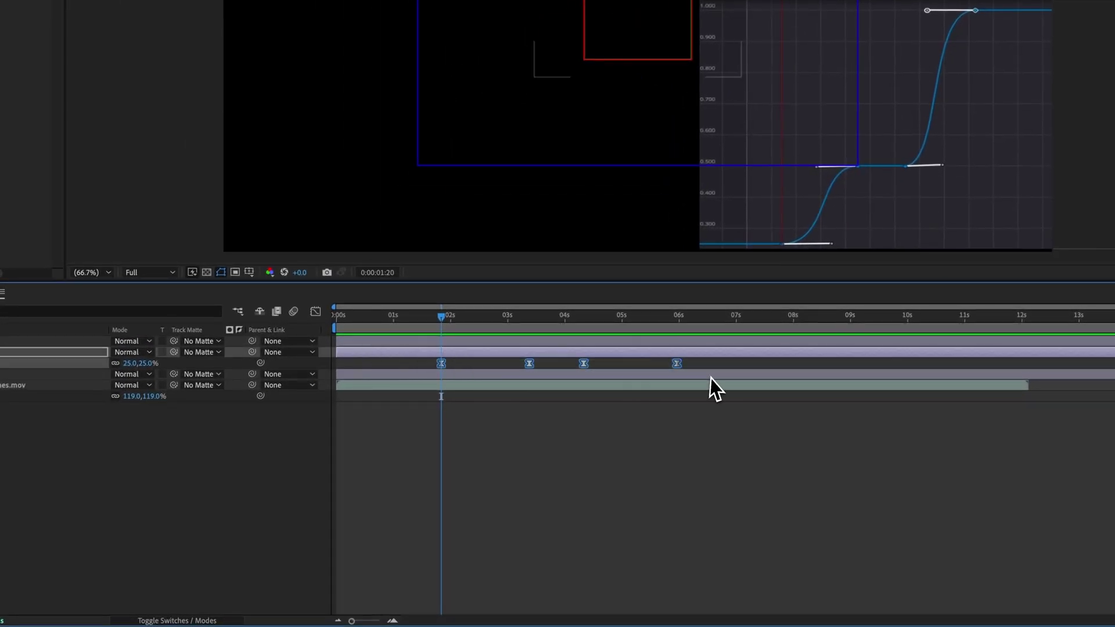
Switch the Graph Editor to Edit Value Graph for the Scale keyframes.
left_click(320, 314)
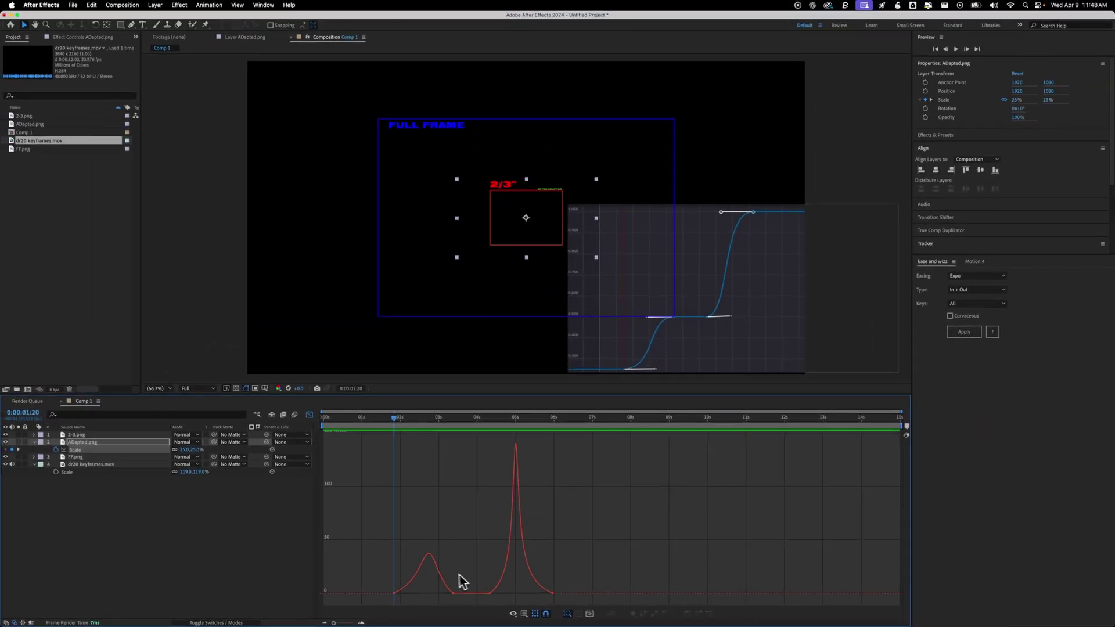
left_click(527, 616)
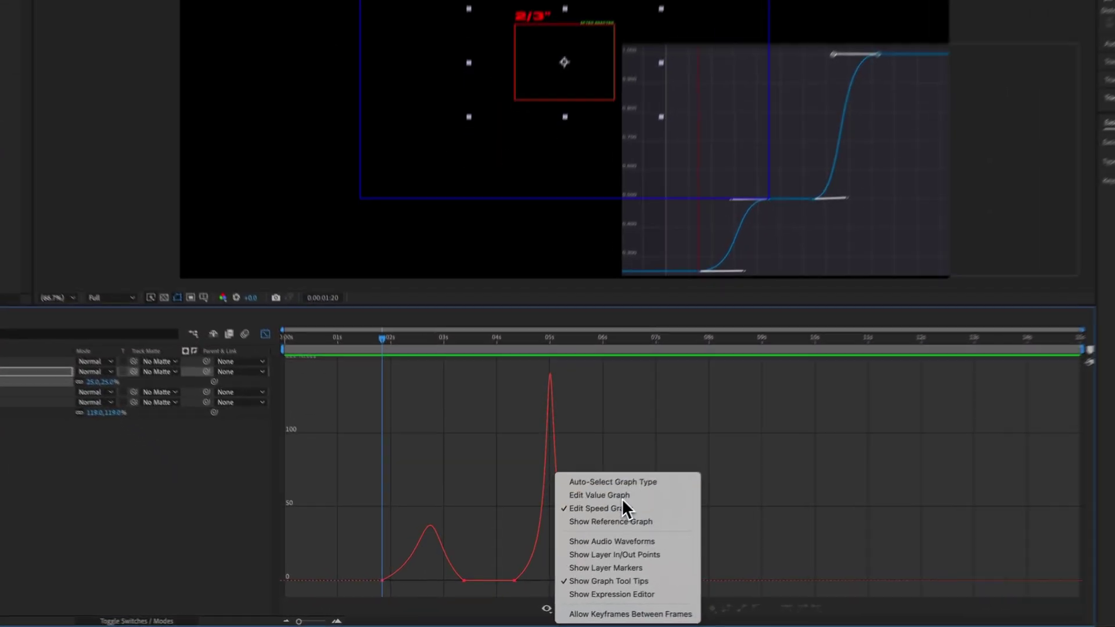
left_click(556, 531)
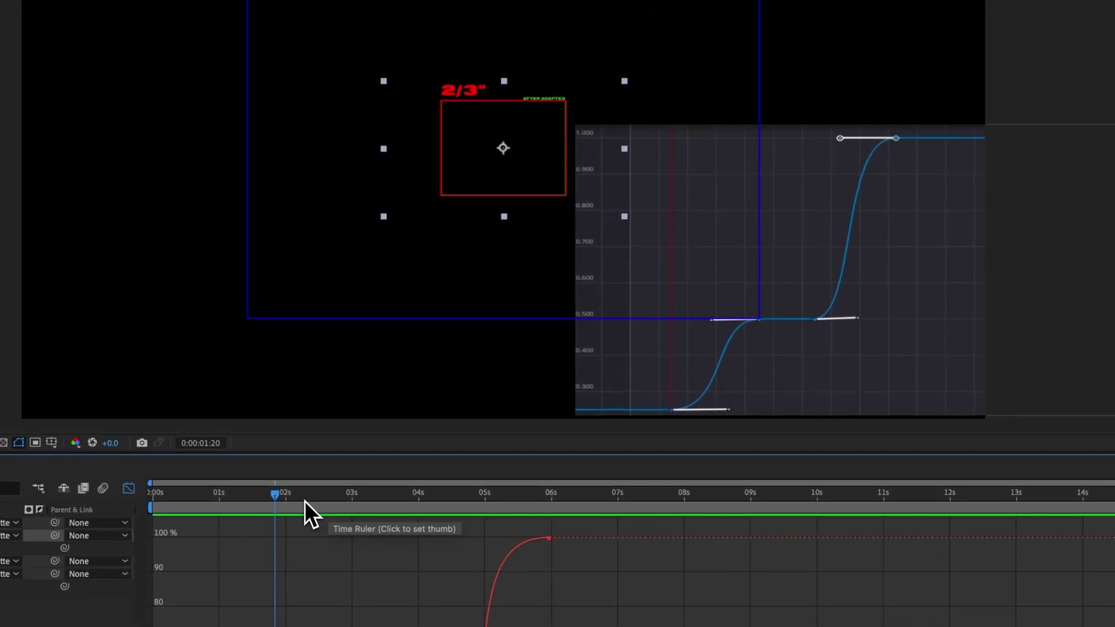
left_click(402, 424)
left_click_drag(342, 361, 238, 369)
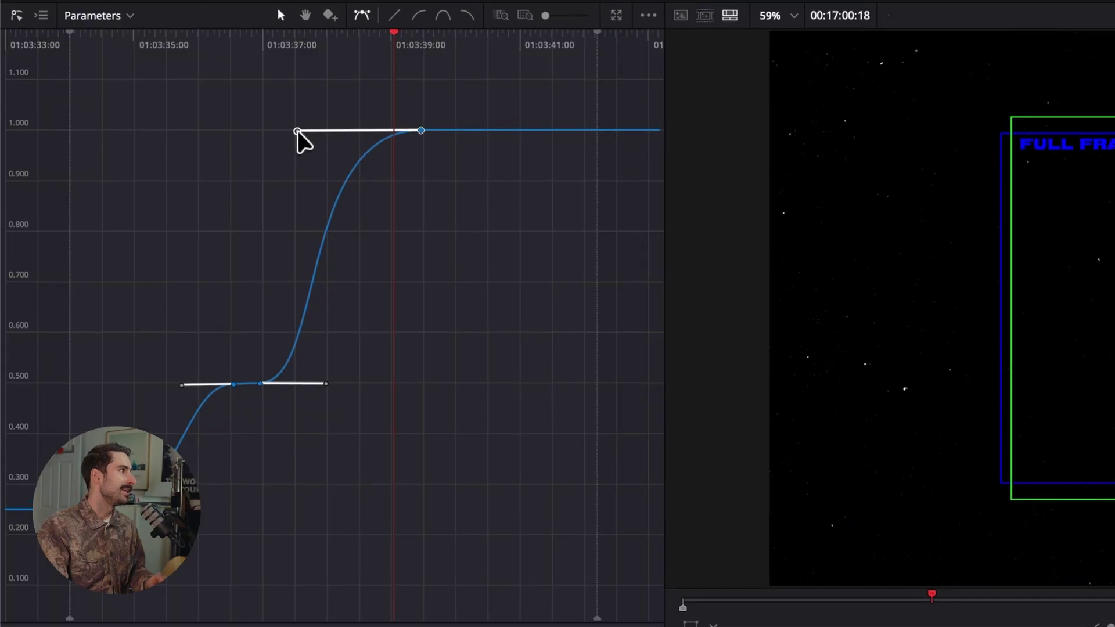
left_click_drag(297, 131, 372, 131)
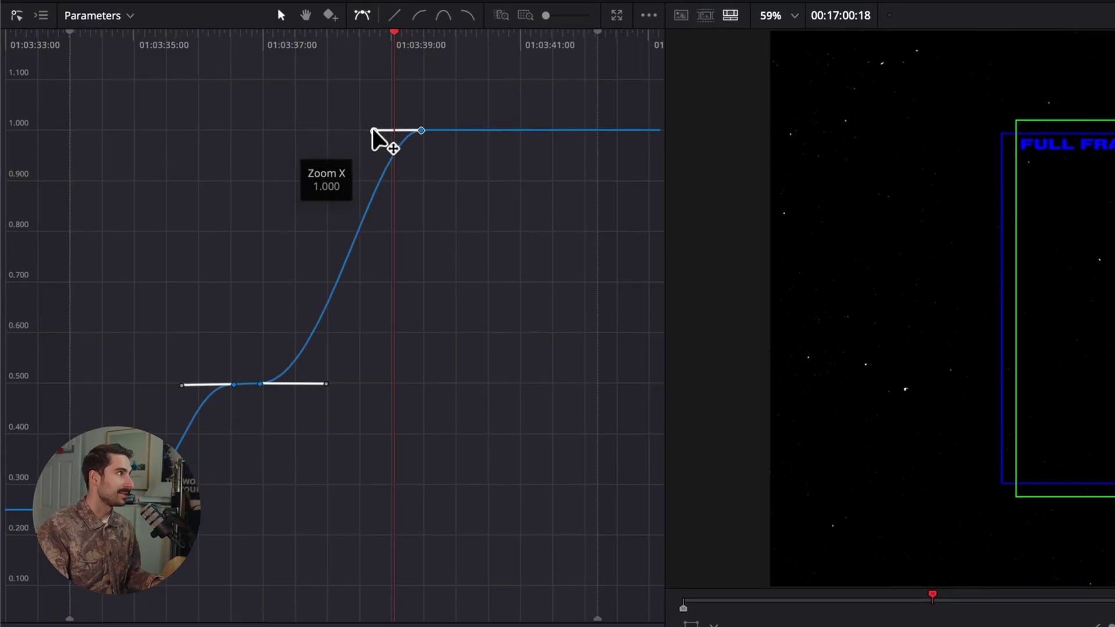
left_click_drag(326, 384, 307, 384)
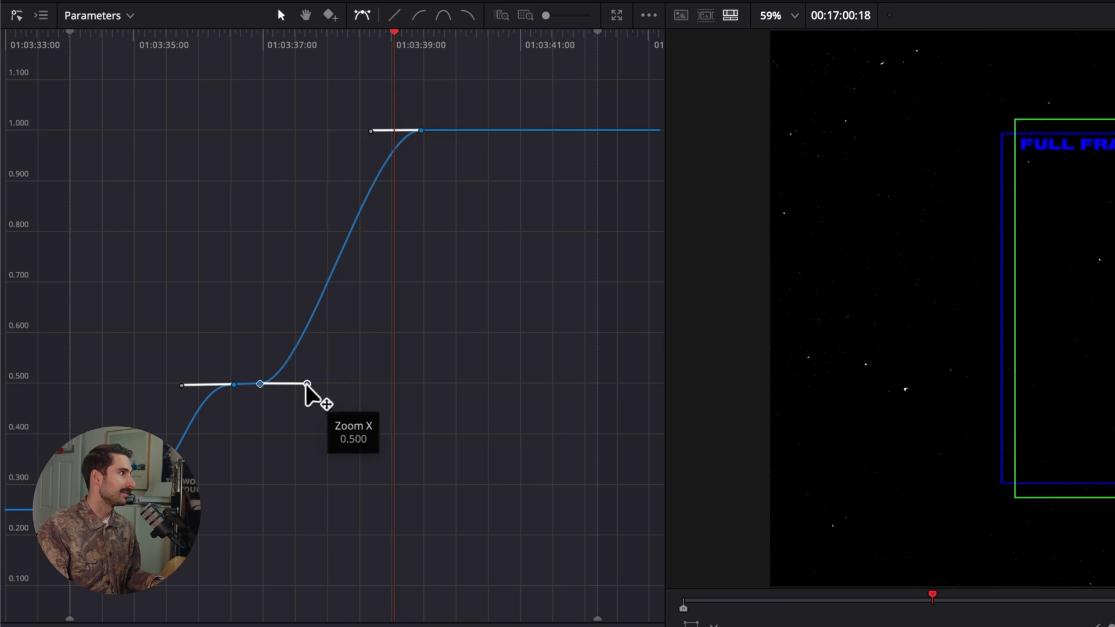
left_click_drag(183, 386, 201, 385)
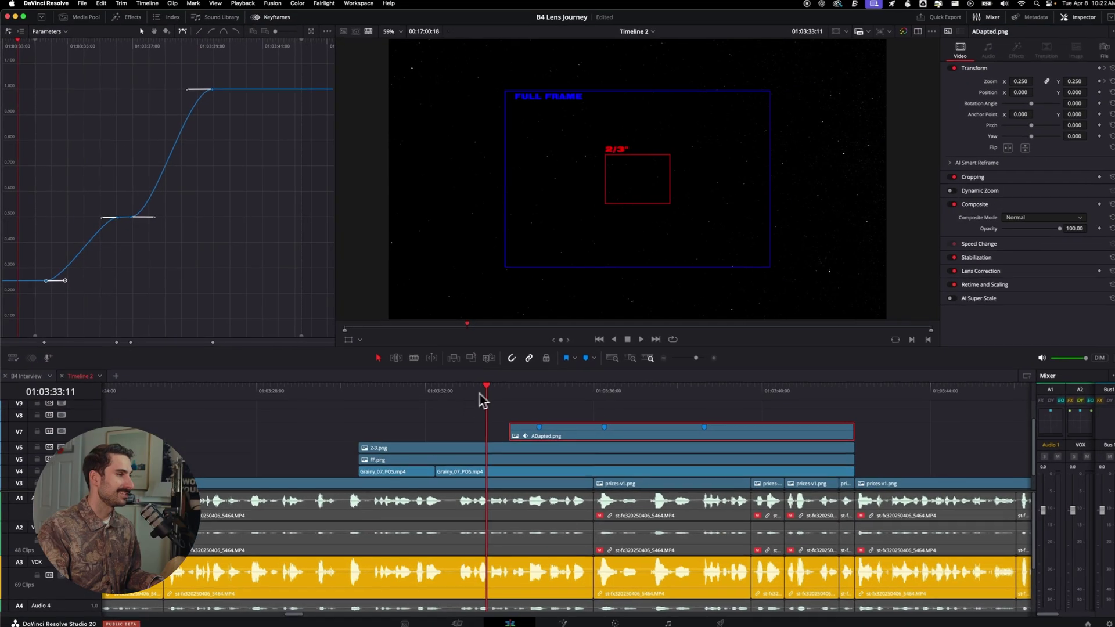
left_click(418, 418)
key("space")
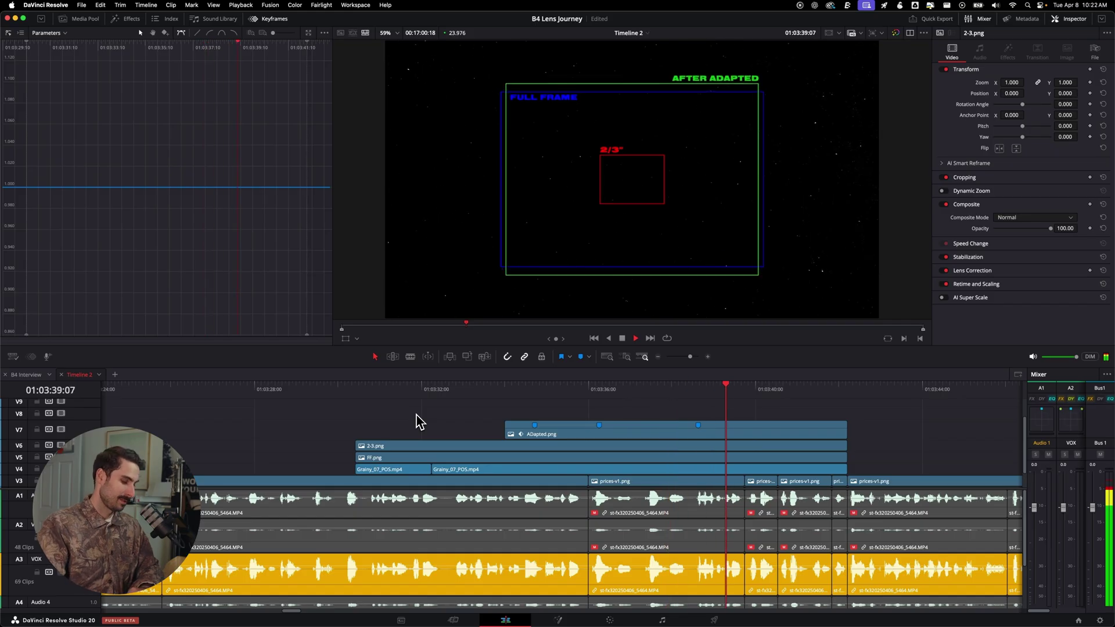
key("space")
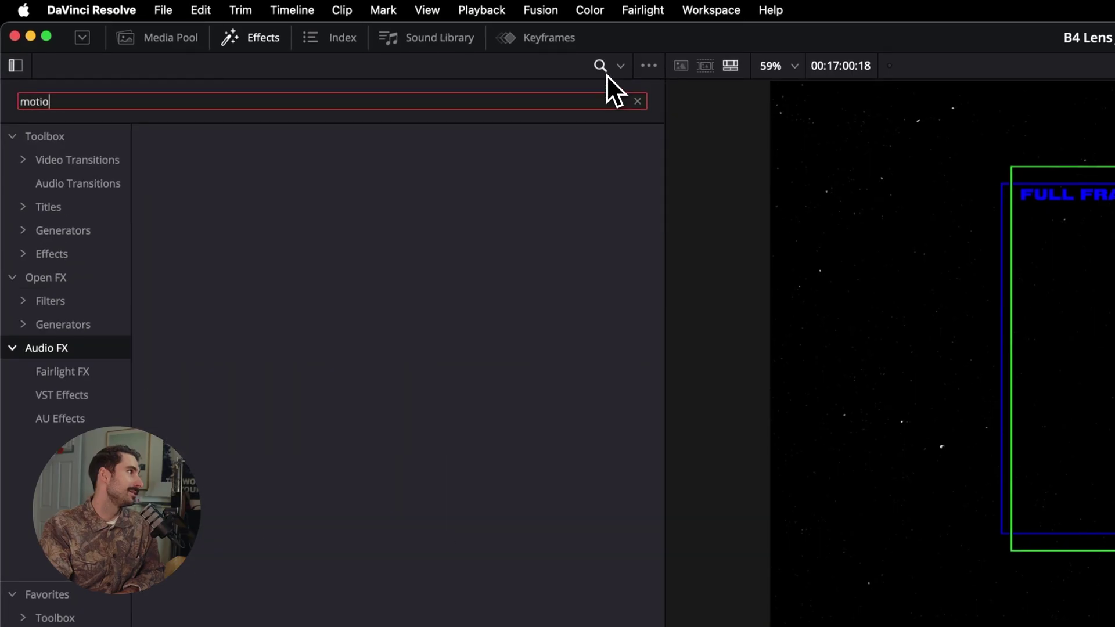
Find Motion Tween by searching 'motion' and drop it onto the ADapted.png clip on V7.
left_click(71, 299)
left_click(72, 277)
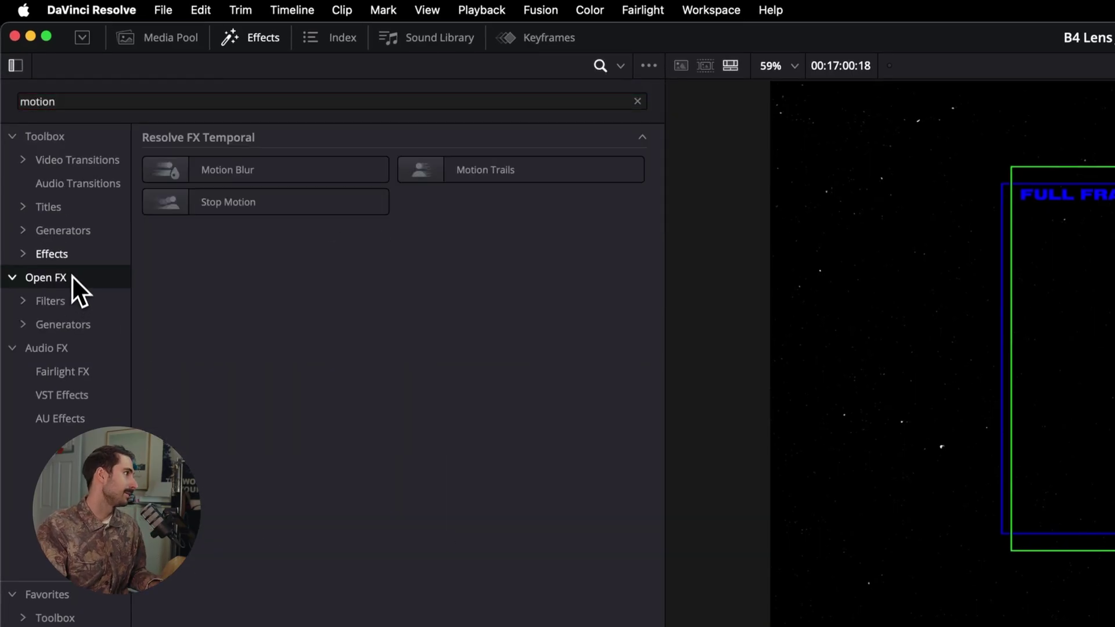
left_click(73, 256)
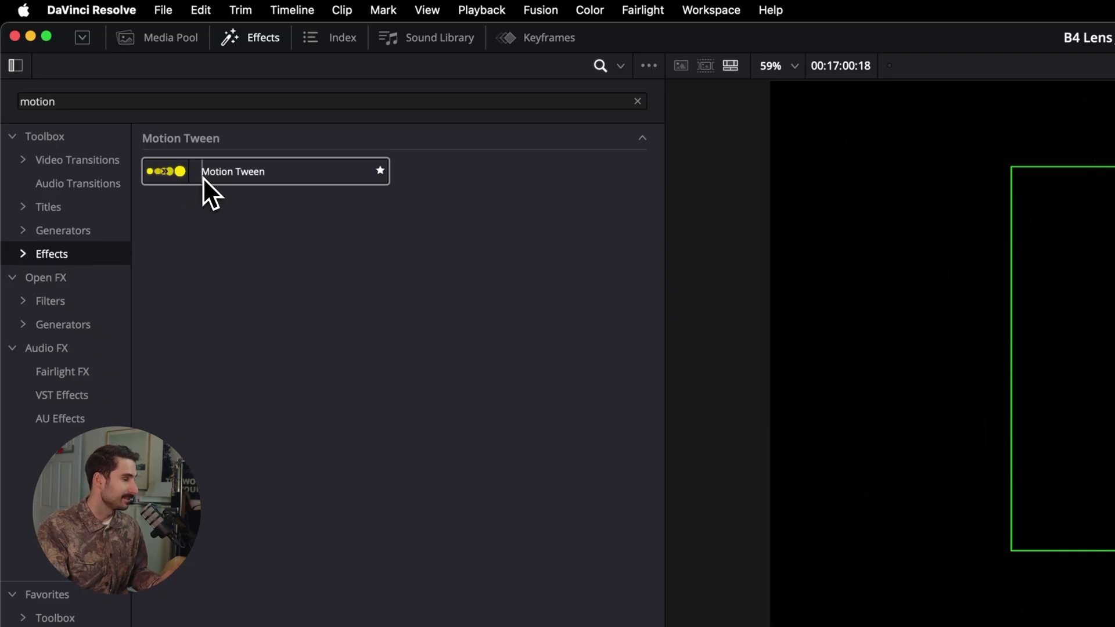
left_click_drag(205, 176, 1114, 626)
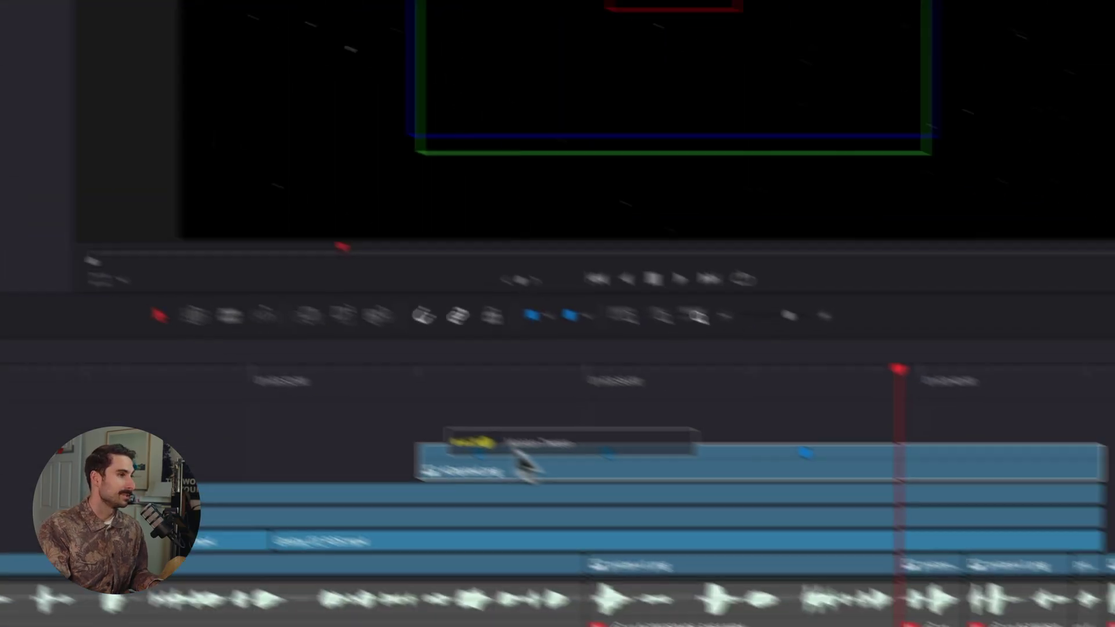
left_click_drag(525, 467, 499, 446)
left_click(411, 382)
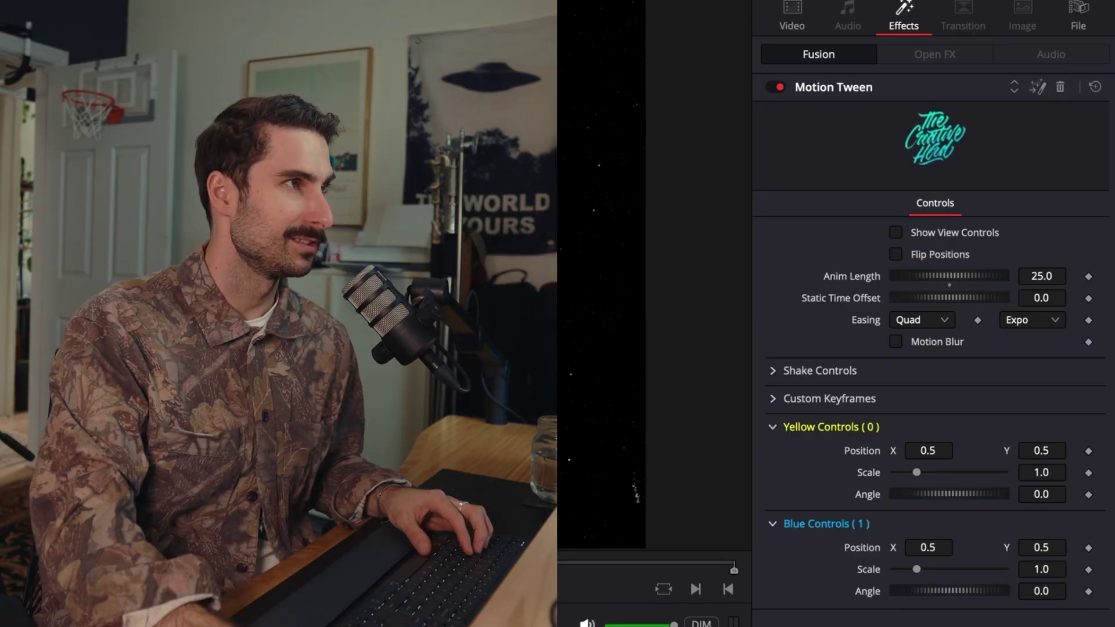
Set the Motion Tween Yellow Controls scale to 0.255.
key("space")
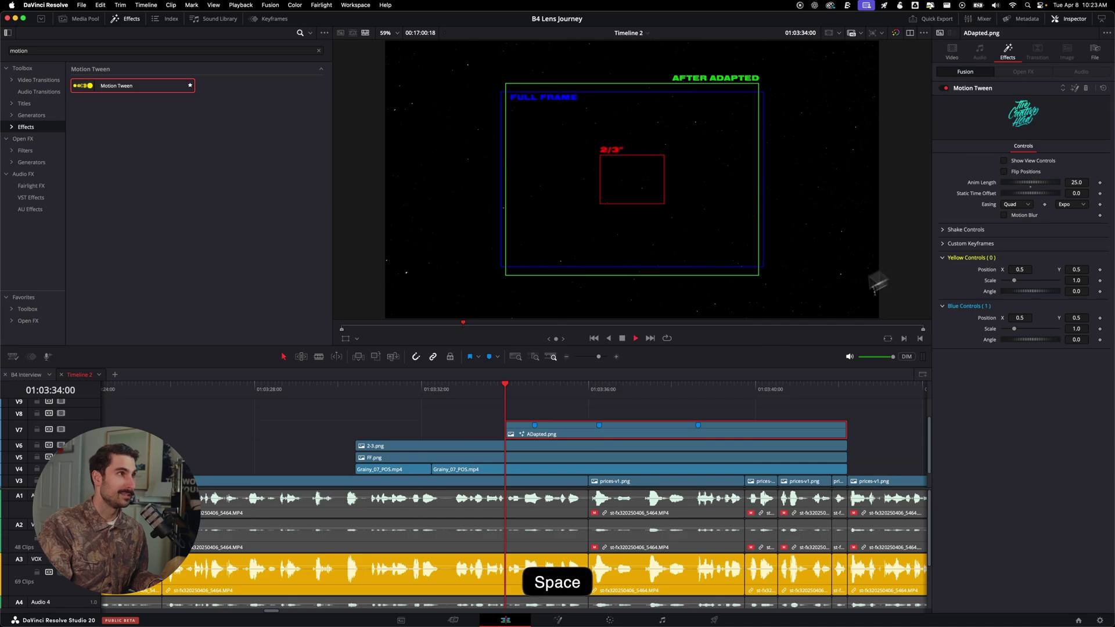
left_click_drag(541, 390, 511, 405)
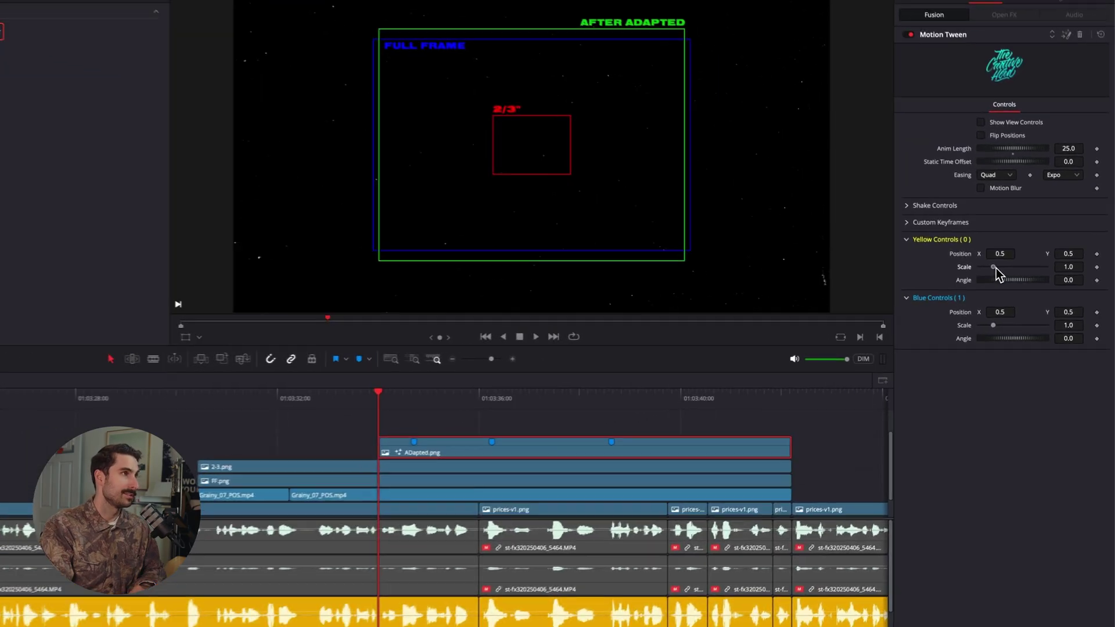
left_click_drag(1017, 282, 982, 267)
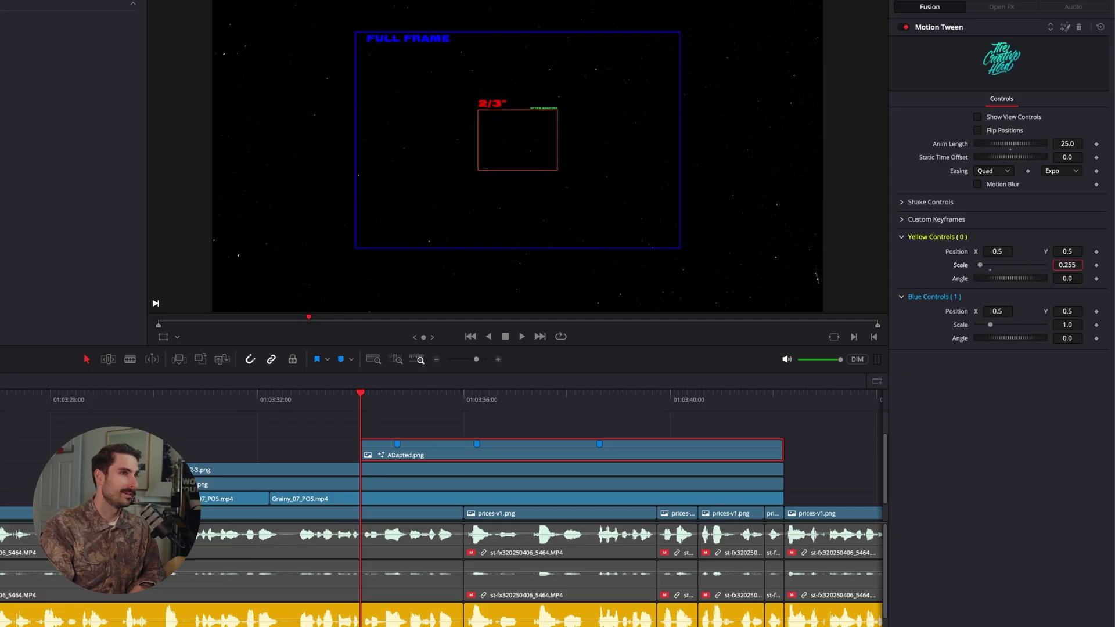
Set the Blue Controls scale to 0.5 and play the new tween.
left_click(1063, 324)
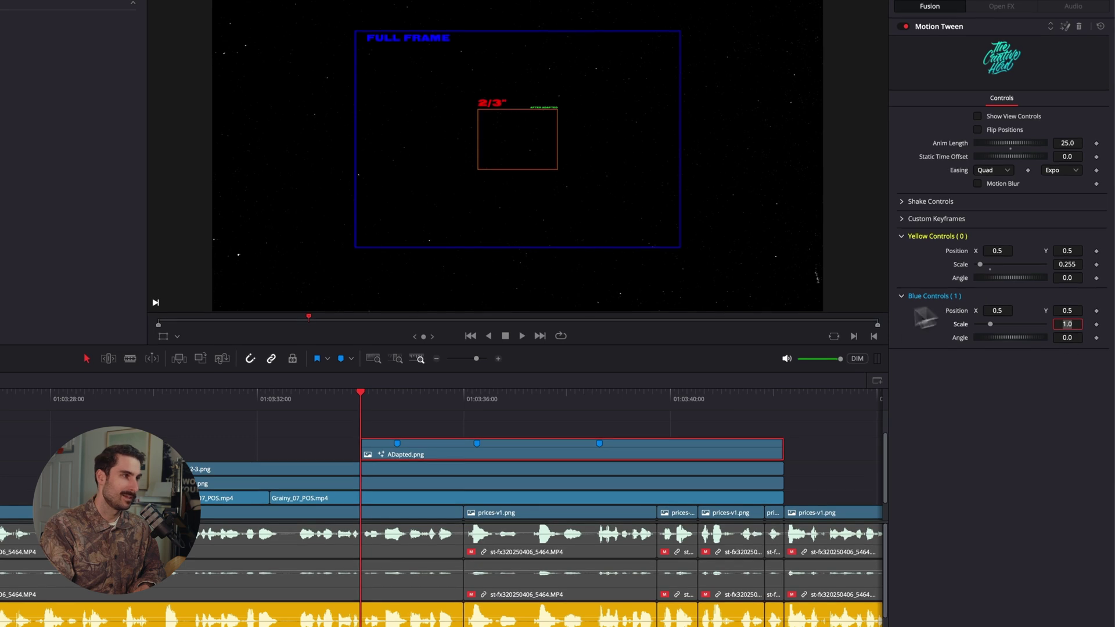
left_click_drag(361, 395, 401, 399)
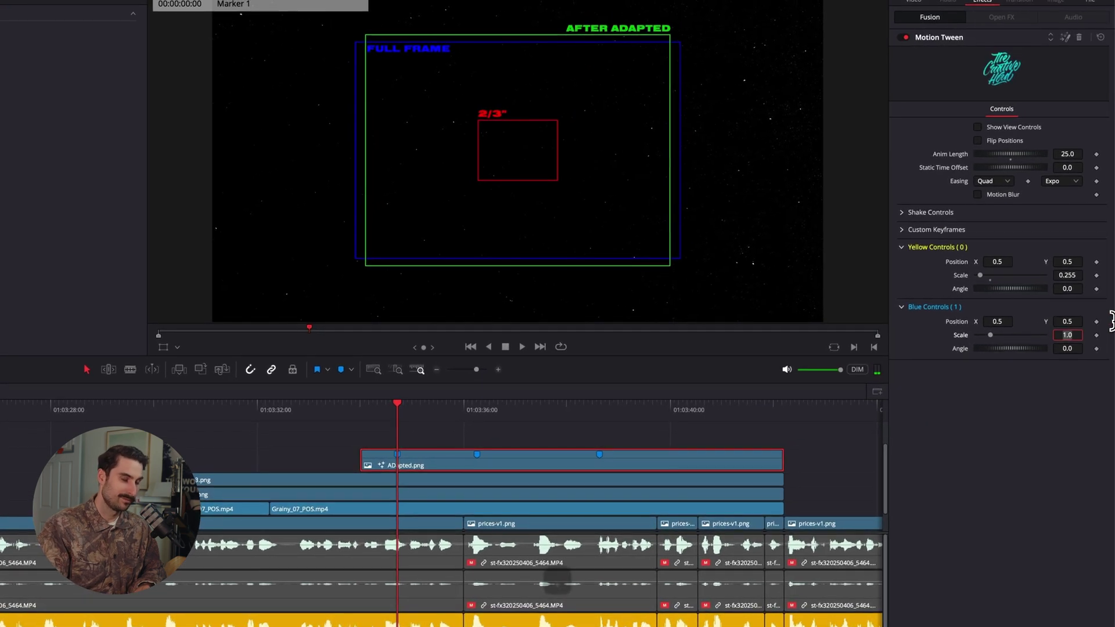
type("0.5")
key("Tab")
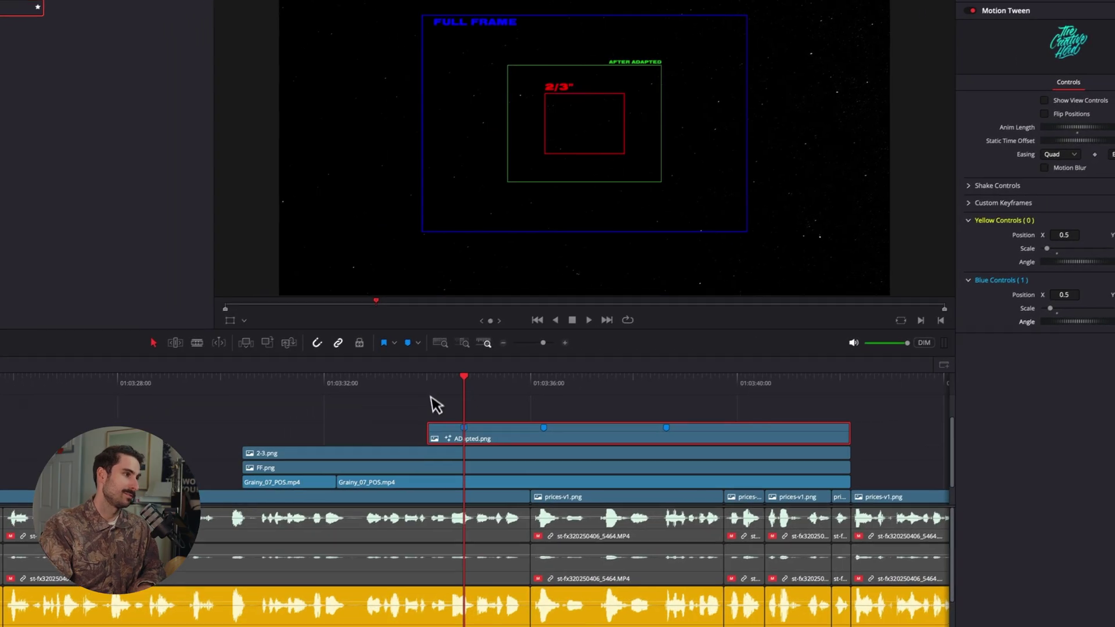
left_click(363, 405)
key("space")
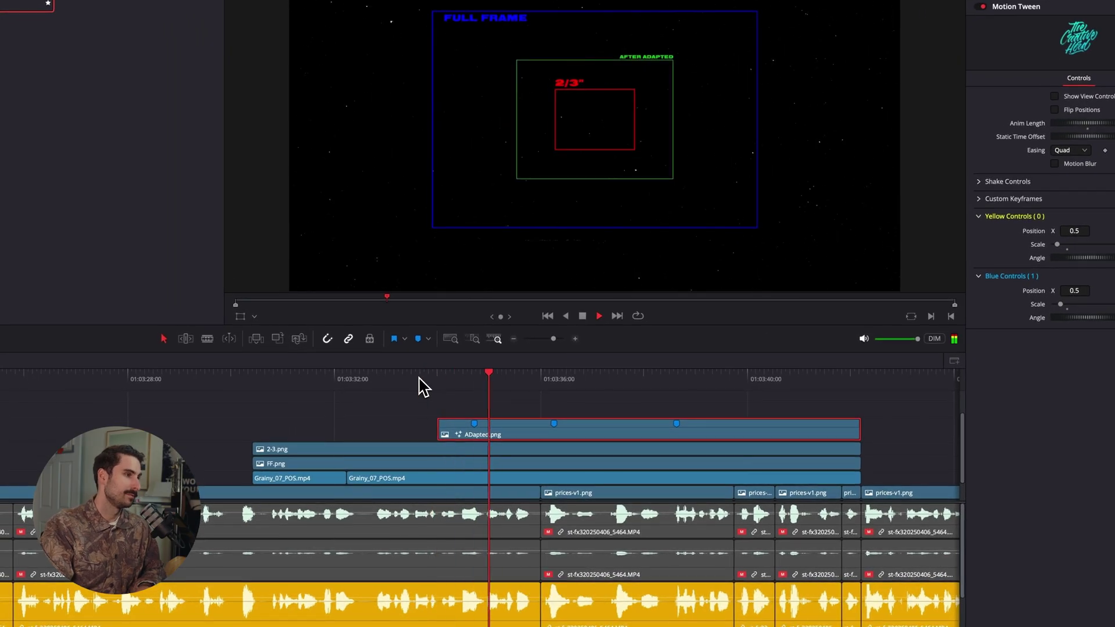
key("space")
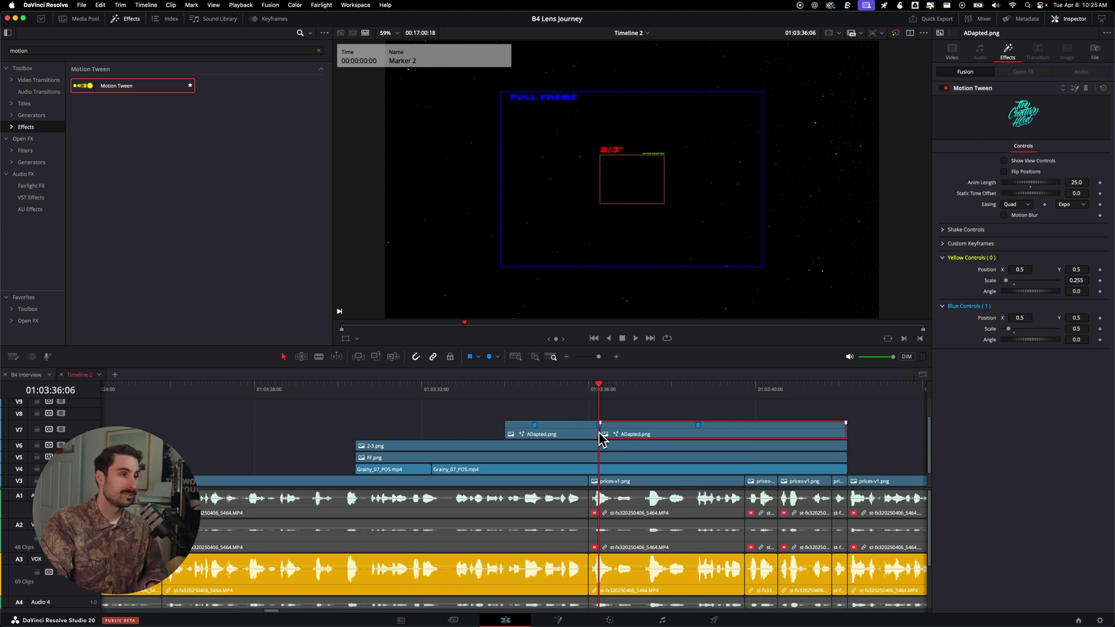
Play back the existing tween and park the playhead before the second clip.
left_click(580, 400)
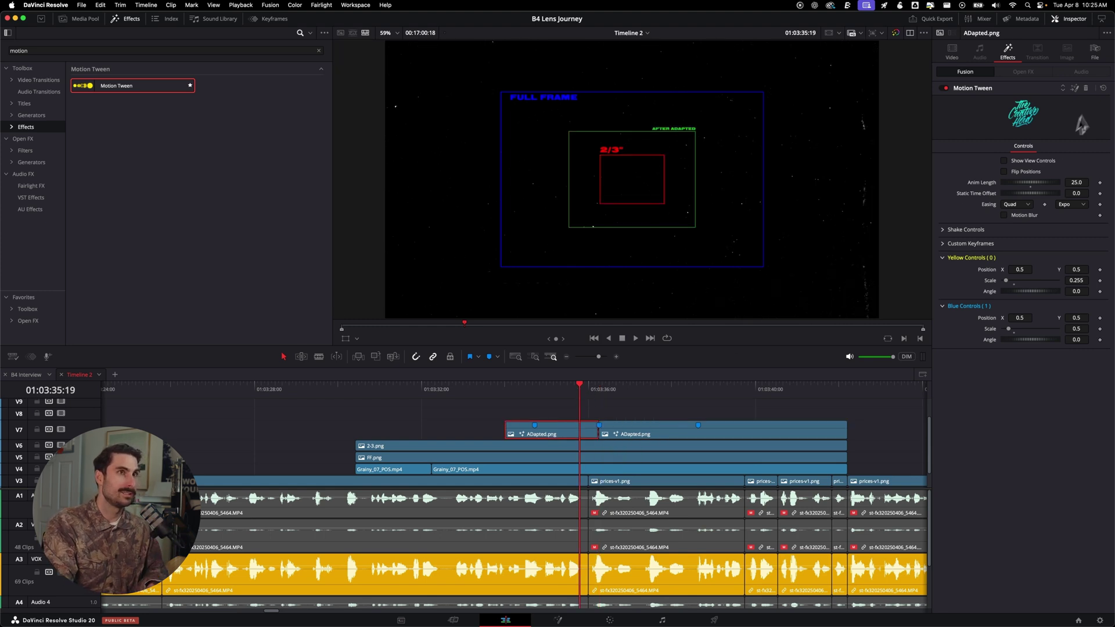
left_click(952, 51)
key("Up")
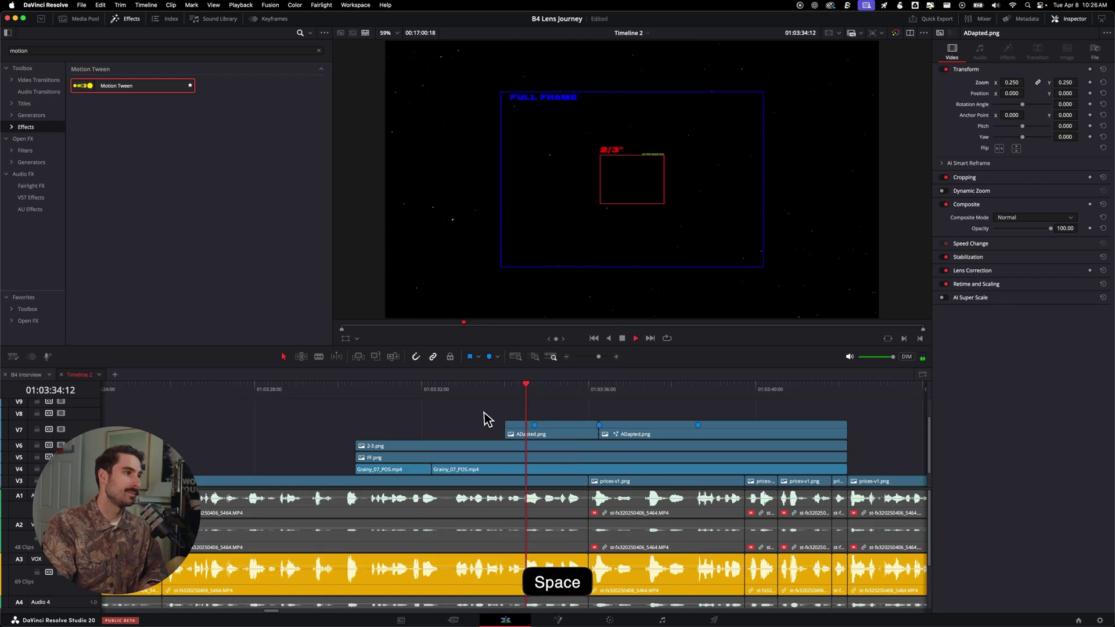
key("ctrl+z")
left_click(527, 390)
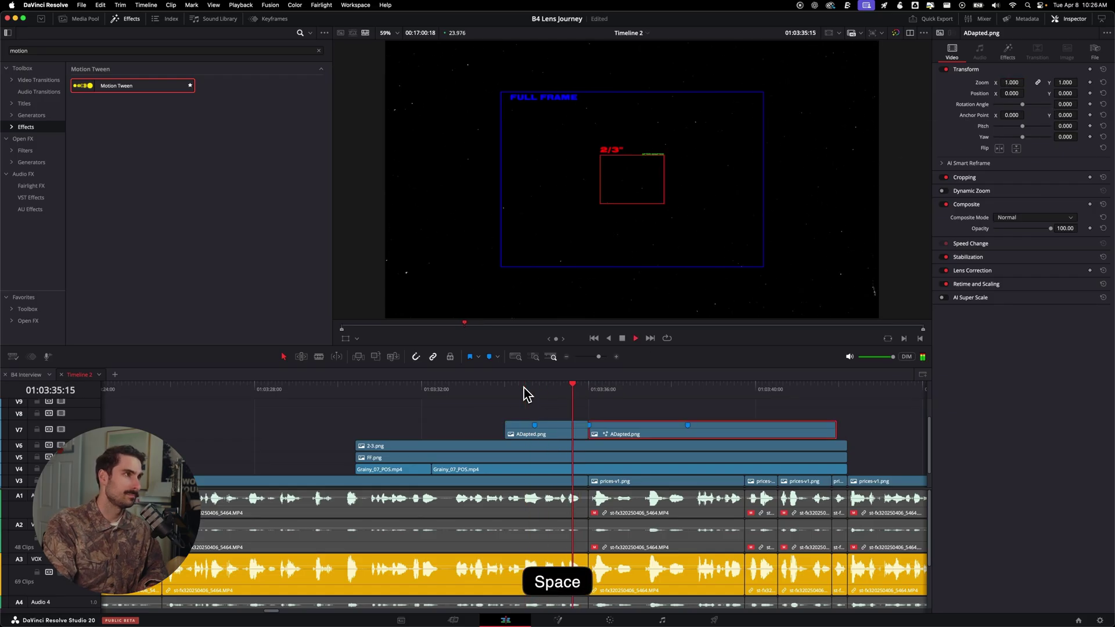
key("space")
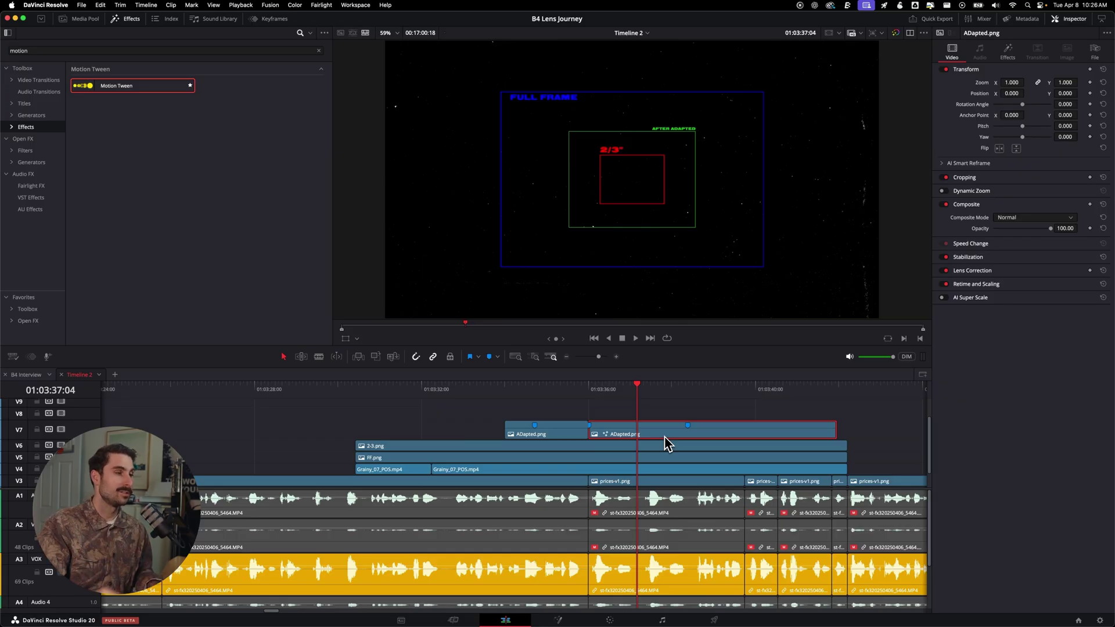
Split the V7 clip and give the new part a flipped Motion Tween, Yellow Scale 1.0, Blue 0.5, then play it.
key("w")
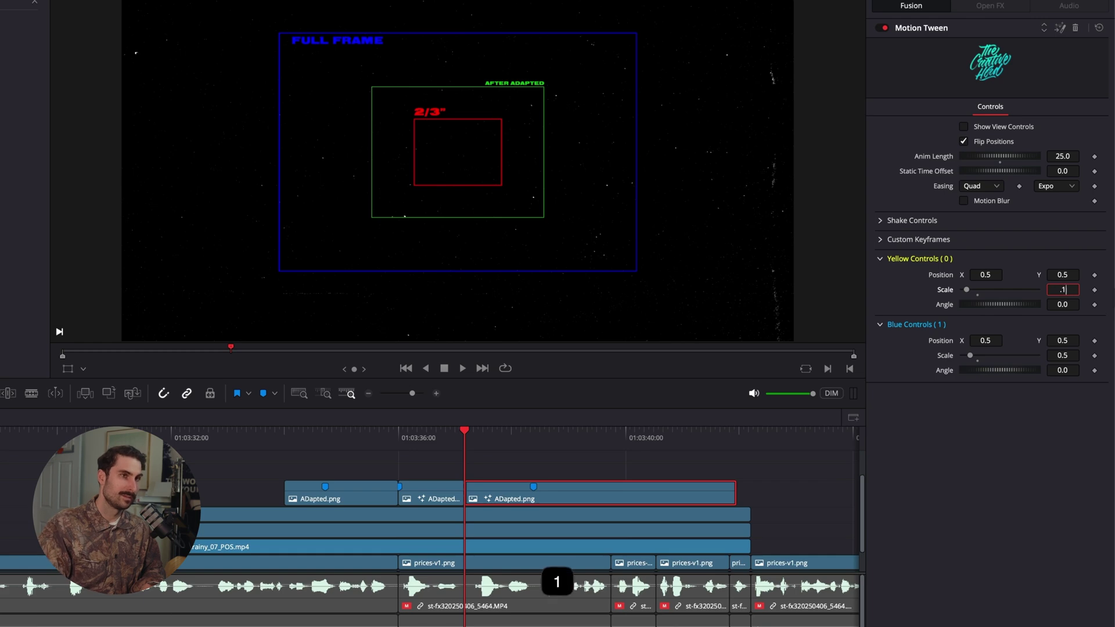
key("Tab")
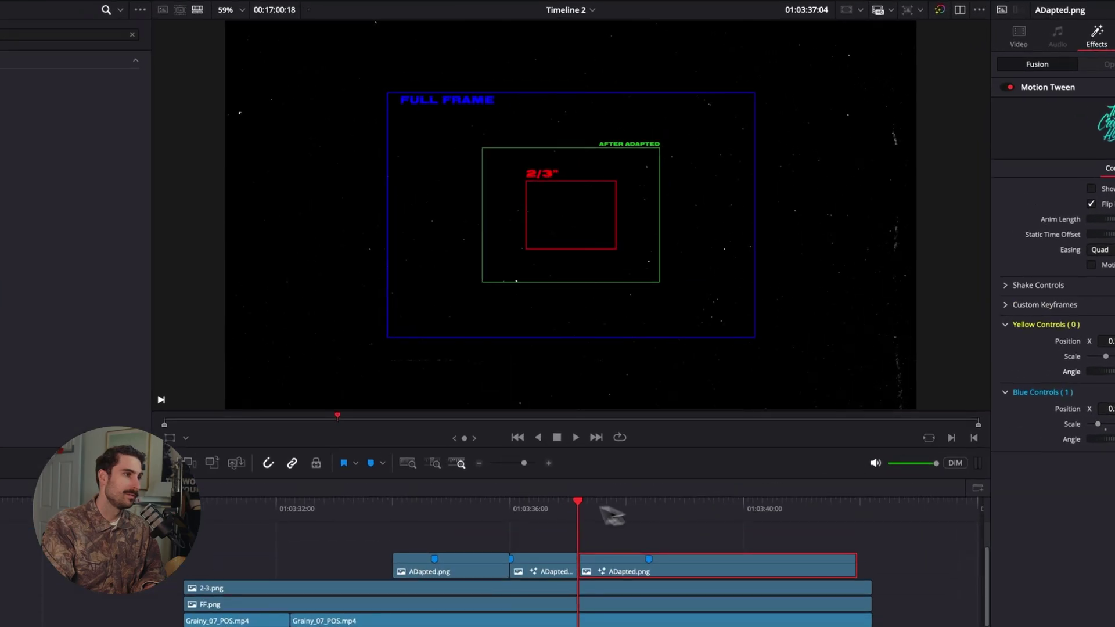
left_click_drag(656, 391, 564, 400)
key("space")
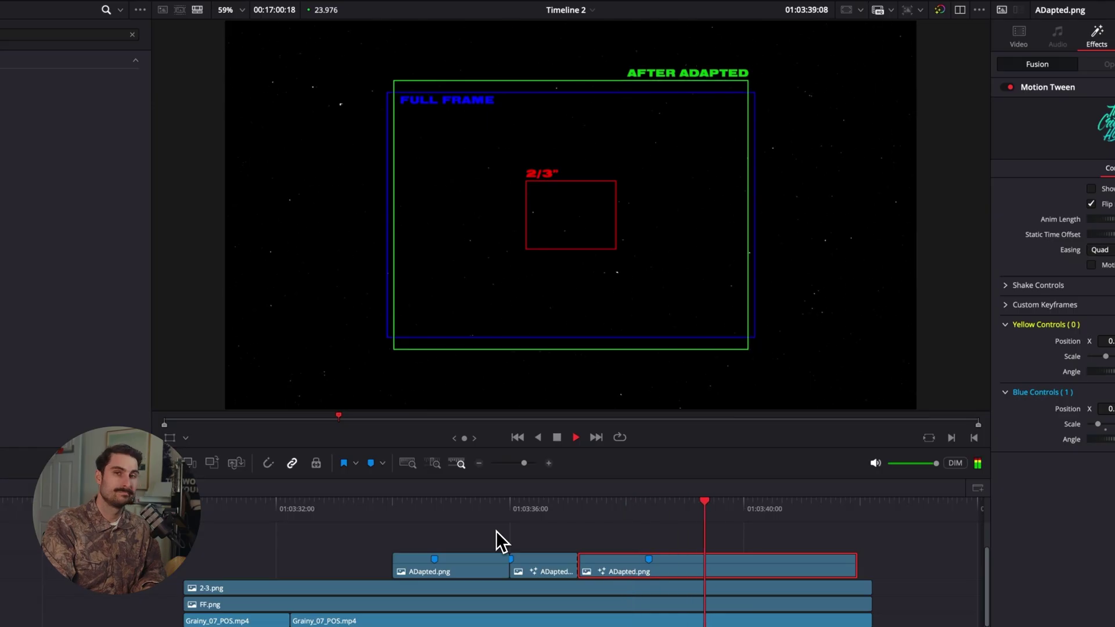
key("space")
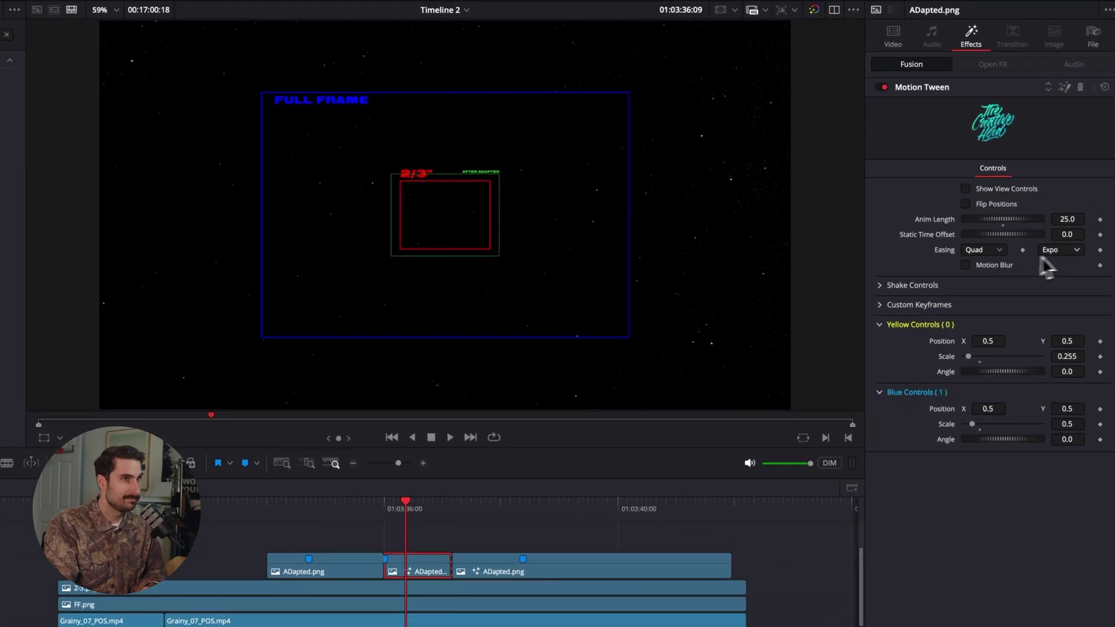
Enable Motion Blur (Quality 3, 180.0 shutter angle) on the last ADapted.png clip's Motion Tween.
left_click(971, 267)
left_click(503, 567)
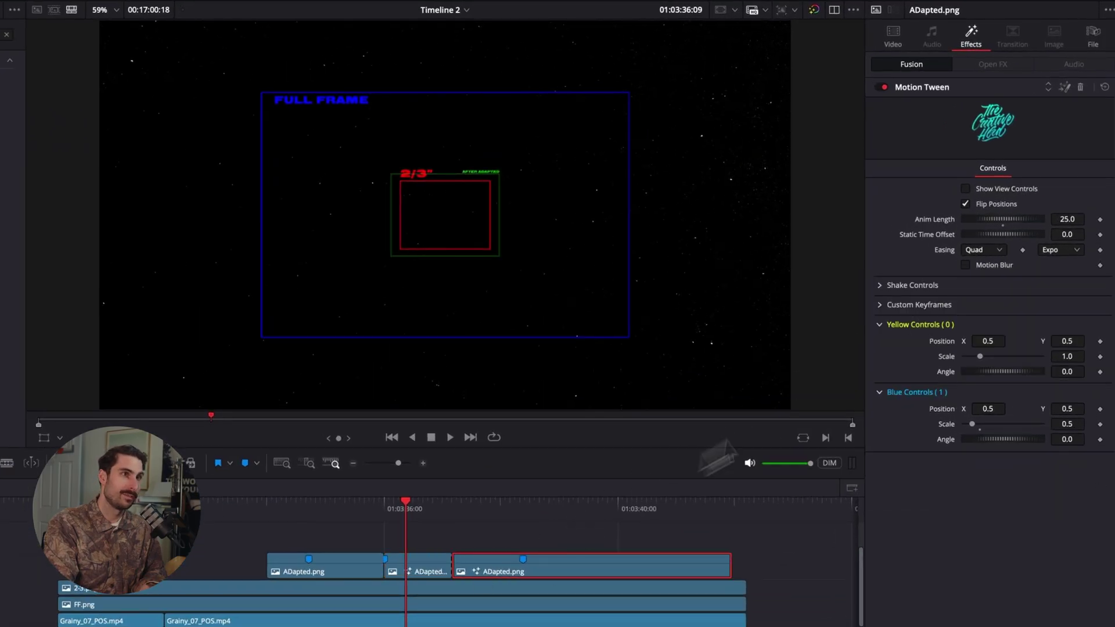
left_click(968, 266)
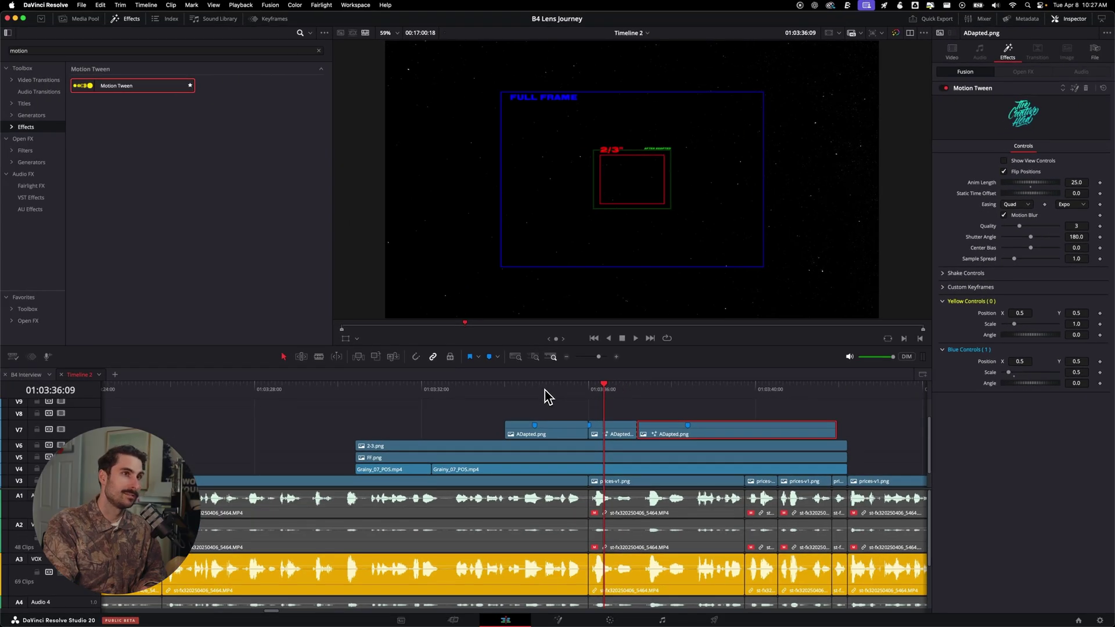
left_click(466, 405)
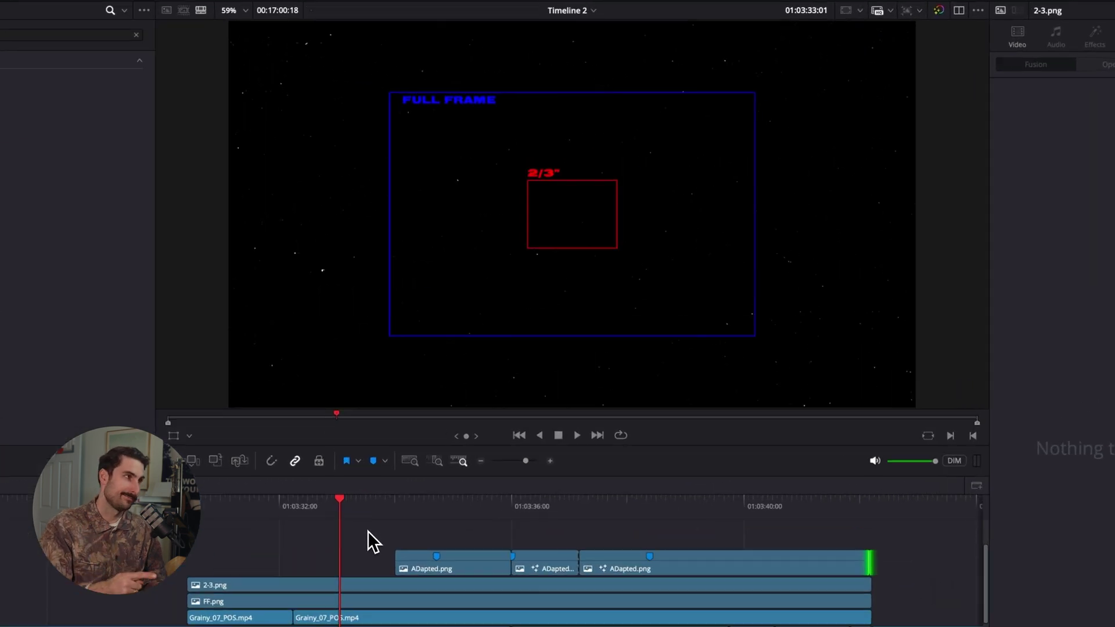
key("space")
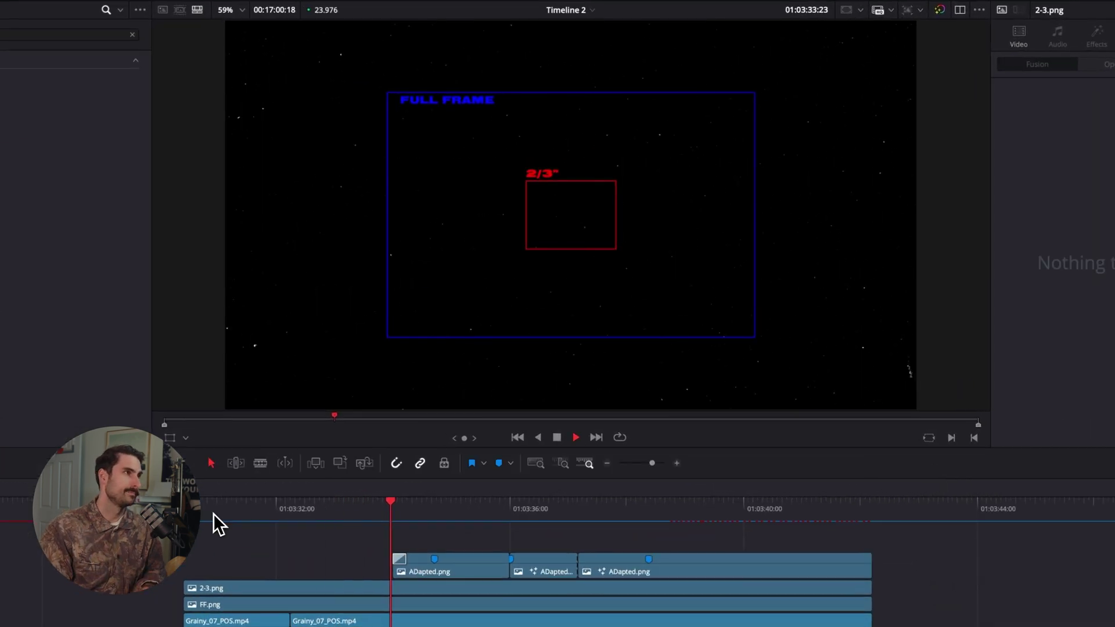